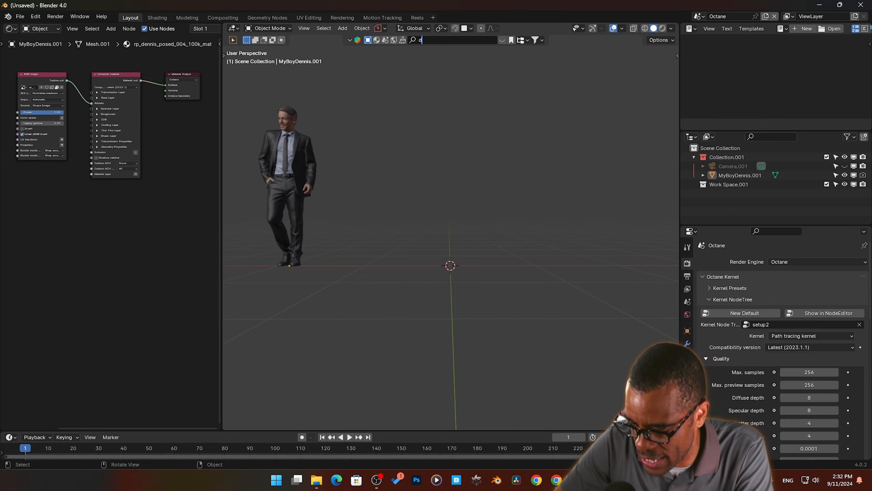
# Step: Search the asset library for "desk", place the Brown desk model at the world origin, and close the search results
pyautogui.press('Return')
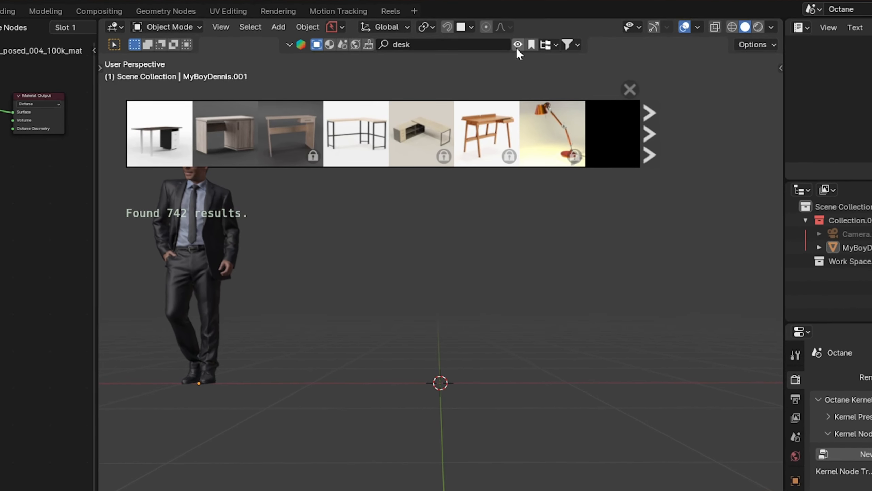
pyautogui.moveTo(482, 79)
pyautogui.click(649, 155)
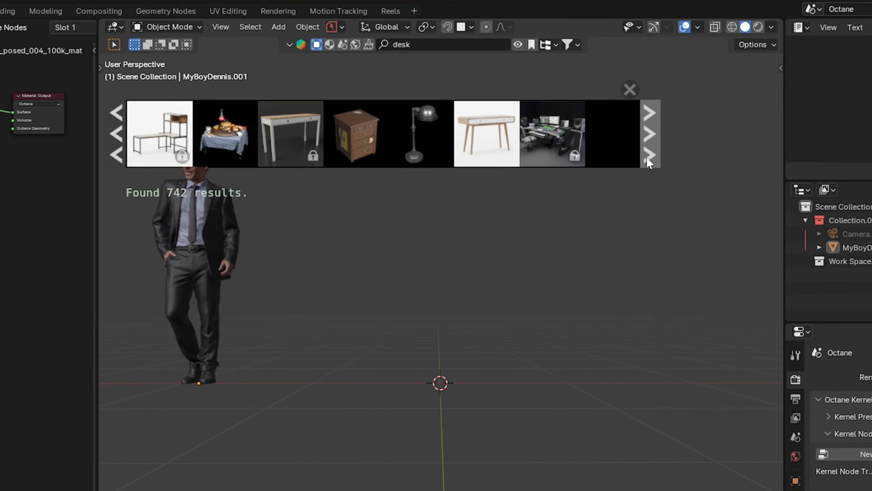
pyautogui.moveTo(364, 144)
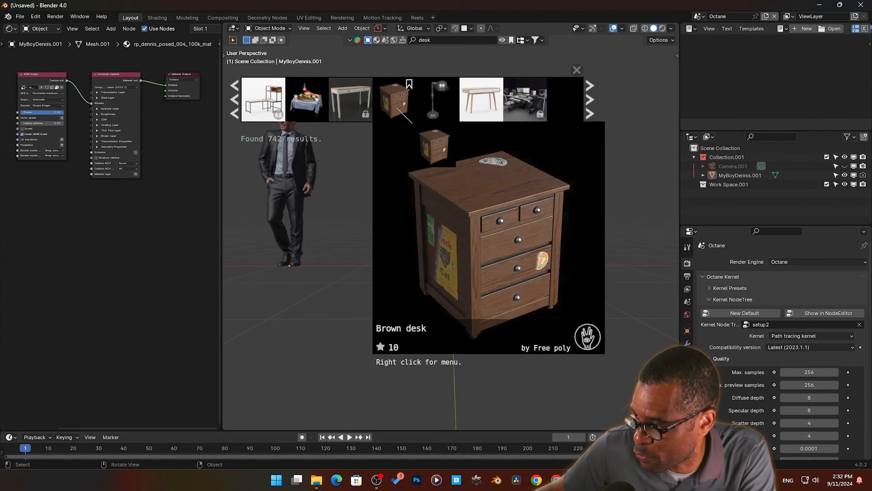
pyautogui.moveTo(357, 134); pyautogui.dragTo(394, 352)
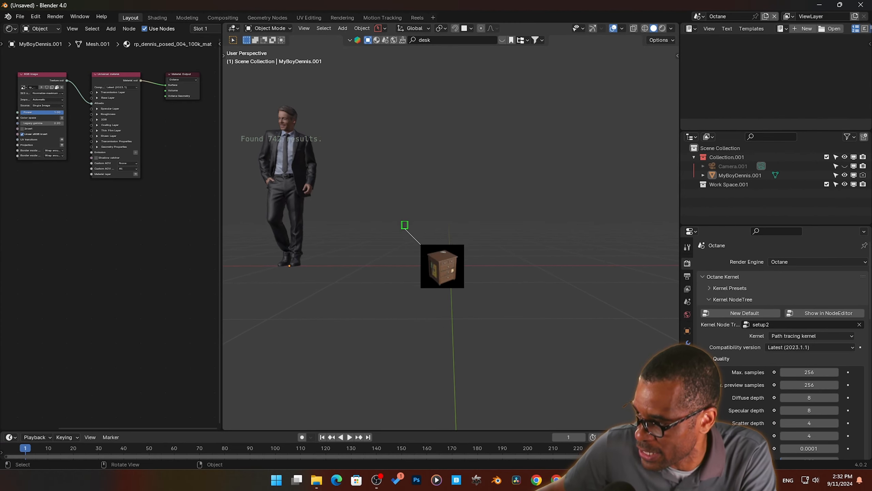
pyautogui.moveTo(421, 245); pyautogui.dragTo(467, 278)
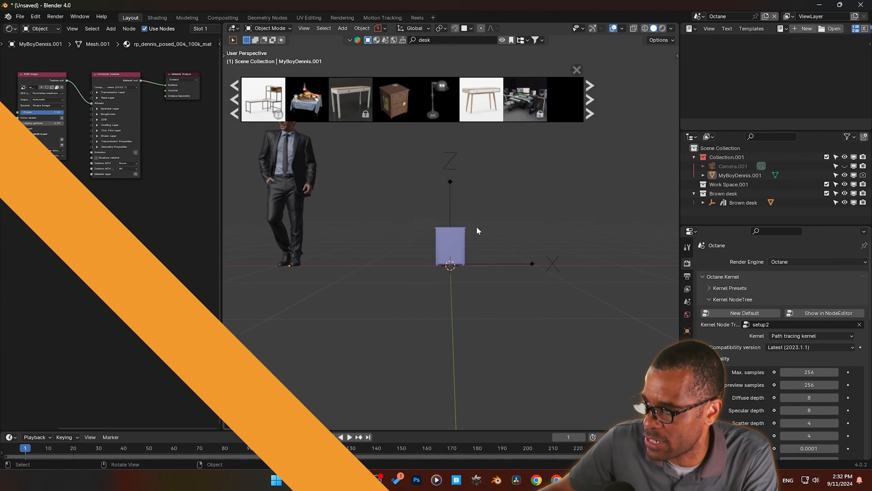
pyautogui.click(577, 69)
# Step: Switch the viewport to rendered shading and inspect the desk's appearance together with its material node tree
pyautogui.scroll(4, 464, 275)
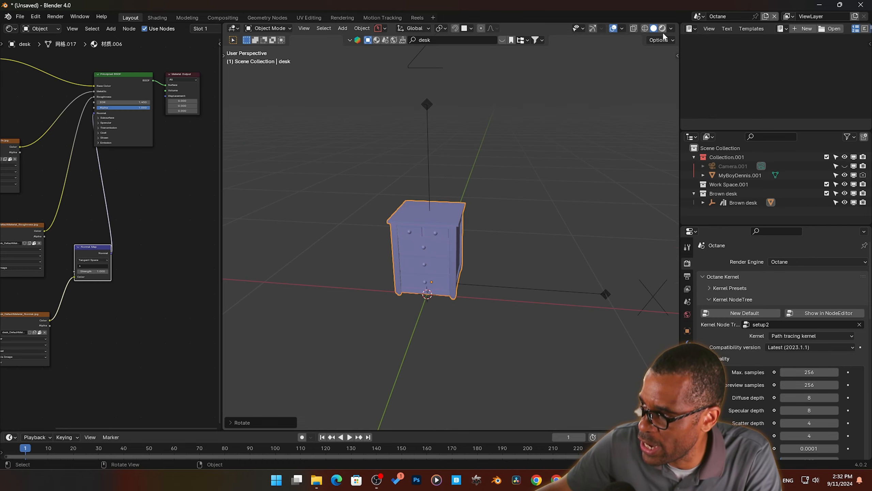
pyautogui.click(662, 29)
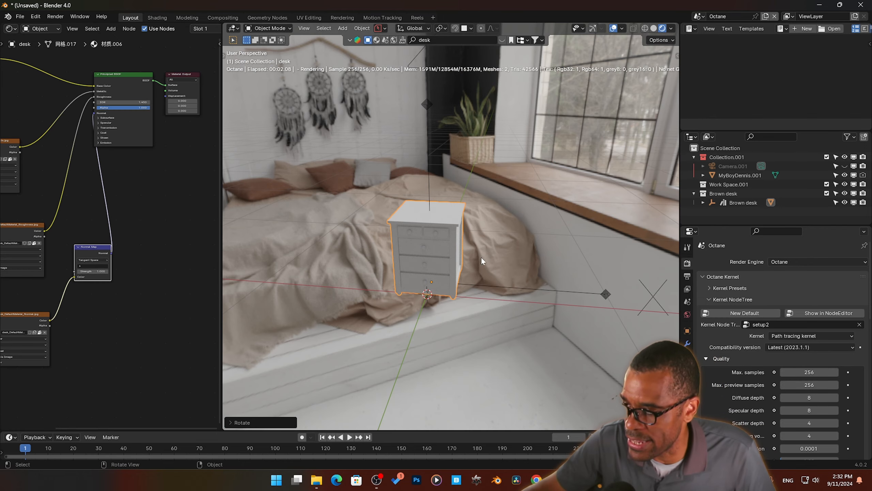
pyautogui.scroll(2, 447, 238)
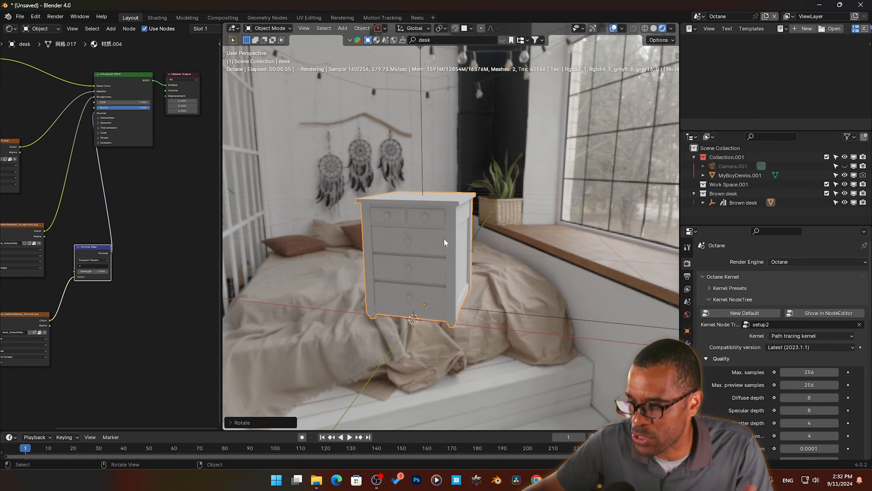
pyautogui.scroll(-3, 198, 201)
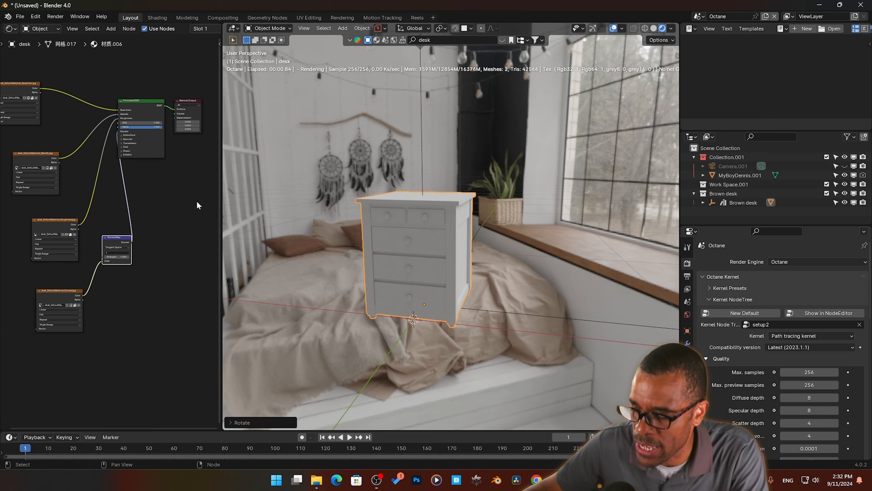
pyautogui.moveTo(173, 205); pyautogui.dragTo(174, 220, button='middle')
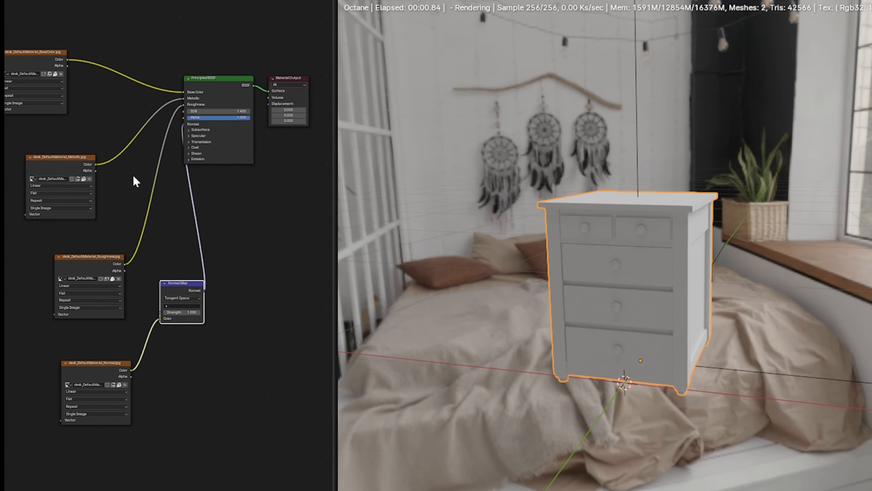
pyautogui.scroll(1, 159, 173)
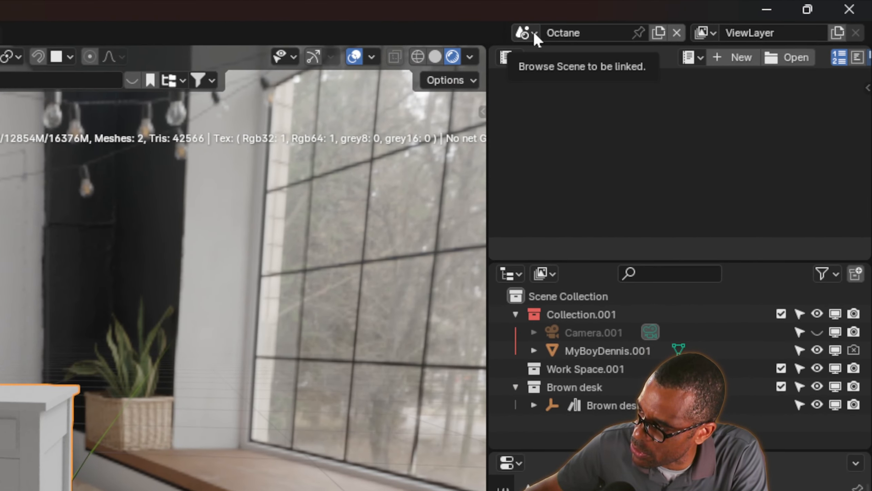
# Step: Switch to the Cycles scene, add the Brown desk model at the world origin there, and select it
pyautogui.click(532, 30)
pyautogui.click(542, 60)
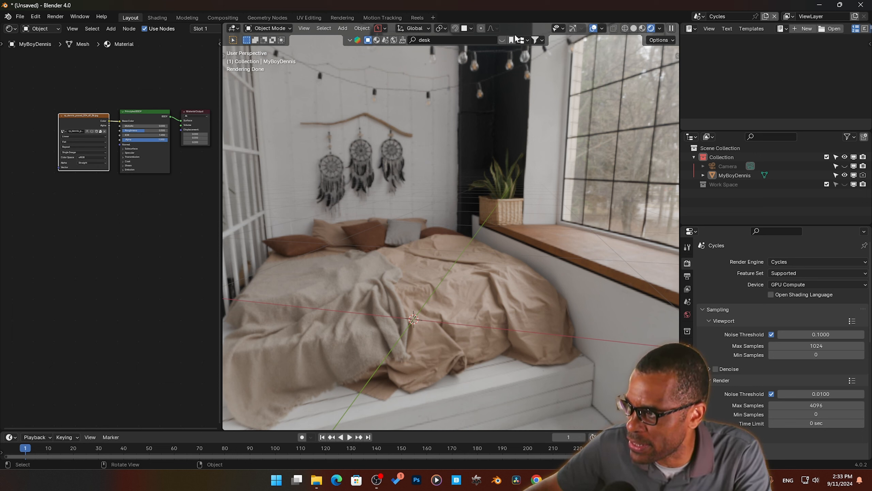
pyautogui.click(504, 43)
pyautogui.moveTo(432, 107); pyautogui.dragTo(426, 315)
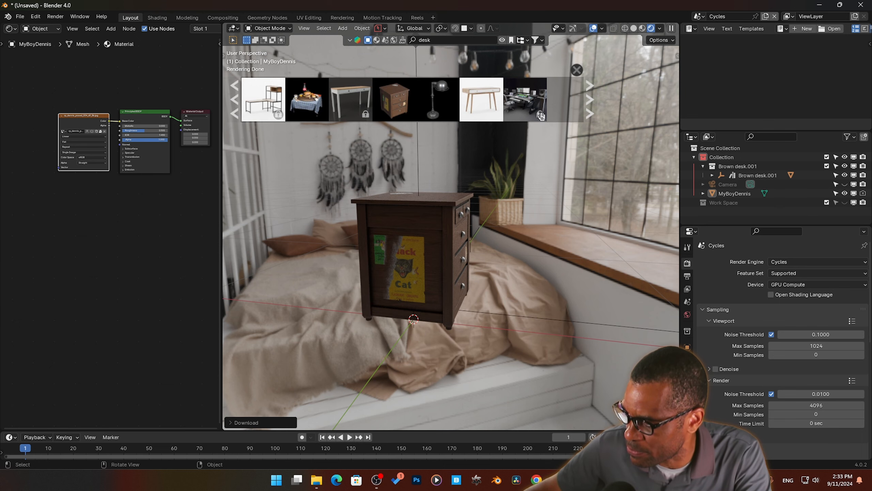
pyautogui.click(460, 230)
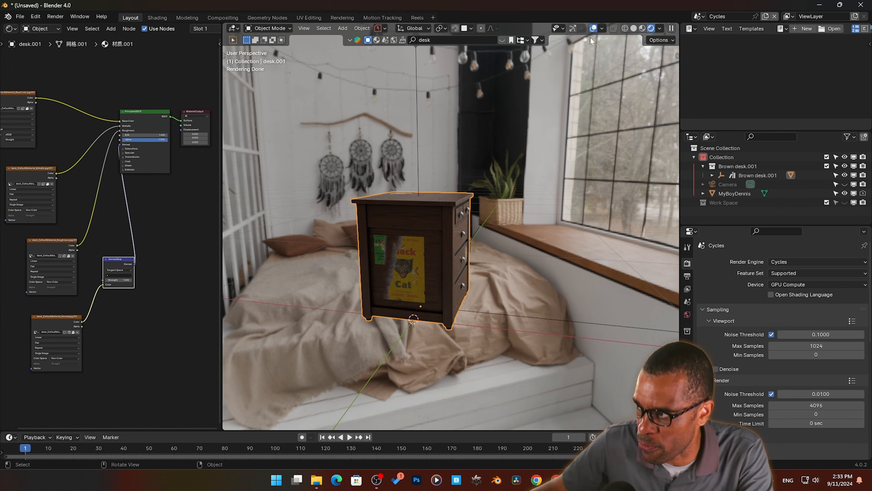
# Step: Switch back to the Octane scene to view the desk's Principled BSDF material nodes
pyautogui.click(698, 16)
pyautogui.click(718, 40)
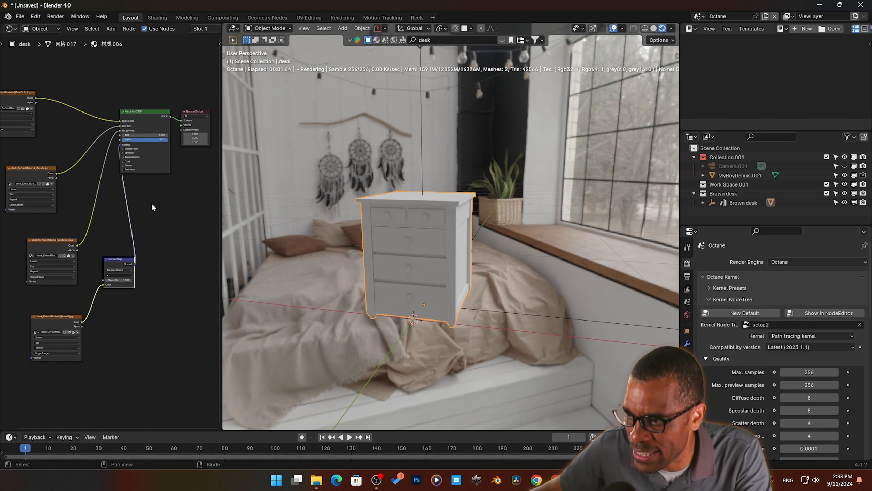
pyautogui.moveTo(151, 203); pyautogui.dragTo(151, 203, button='middle')
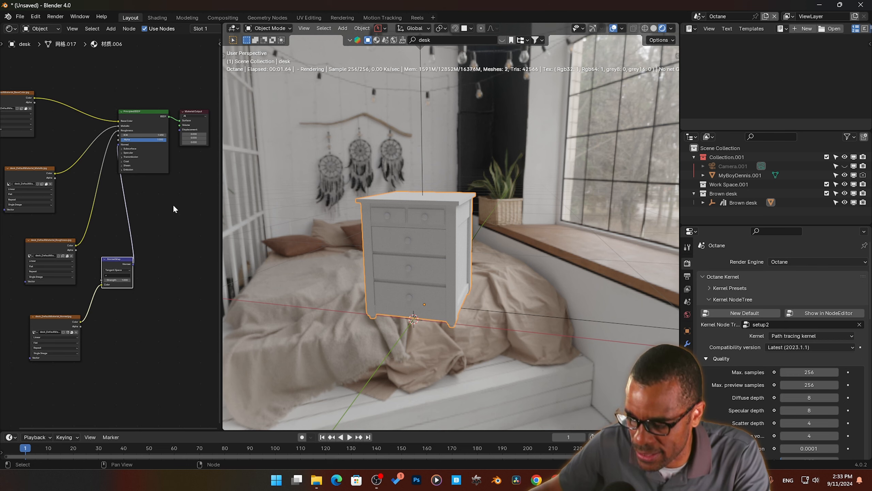
# Step: In the enlarged node editor, line up the desk's image texture nodes in a column and move the Normal Map node closer to them
pyautogui.hotkey('ctrl', 'space')
pyautogui.scroll(4, 475, 238)
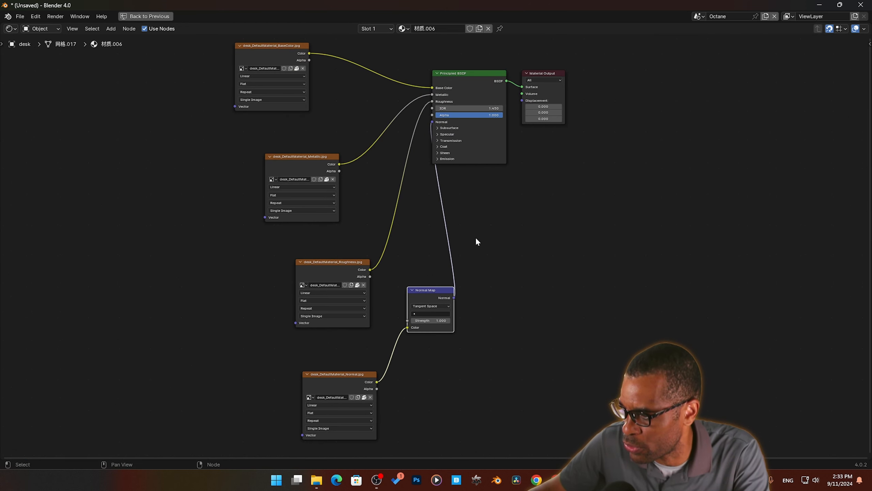
pyautogui.scroll(-1, 475, 238)
pyautogui.moveTo(345, 262); pyautogui.dragTo(302, 259)
pyautogui.moveTo(309, 173); pyautogui.dragTo(283, 171)
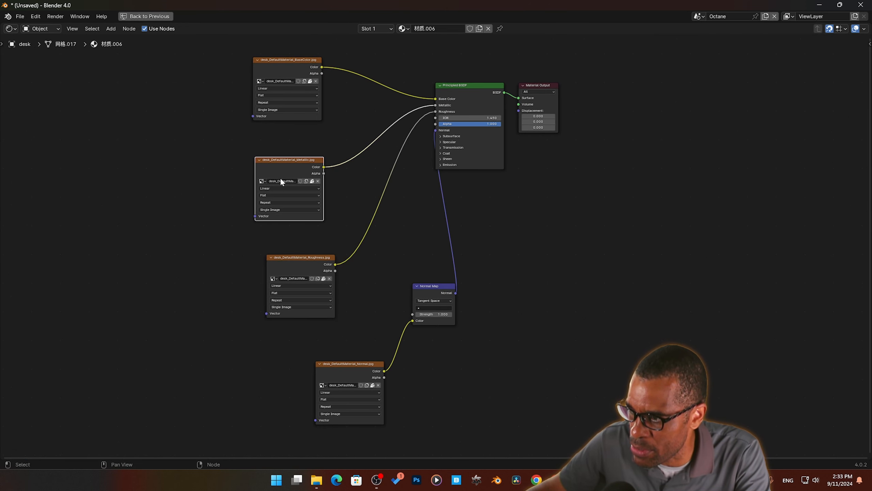
pyautogui.moveTo(336, 373); pyautogui.dragTo(294, 358)
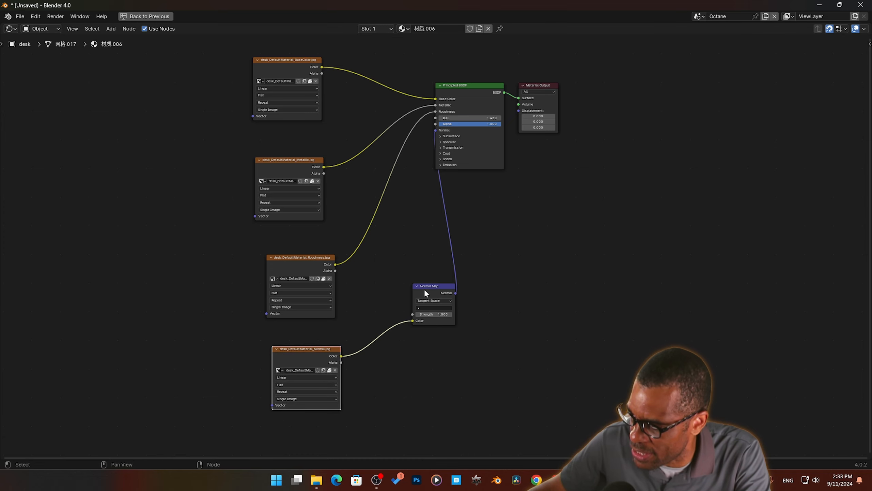
pyautogui.moveTo(423, 289); pyautogui.dragTo(398, 283)
pyautogui.moveTo(312, 356); pyautogui.dragTo(295, 356)
pyautogui.moveTo(302, 274); pyautogui.dragTo(284, 269)
pyautogui.click(403, 280)
pyautogui.moveTo(403, 279); pyautogui.dragTo(374, 277)
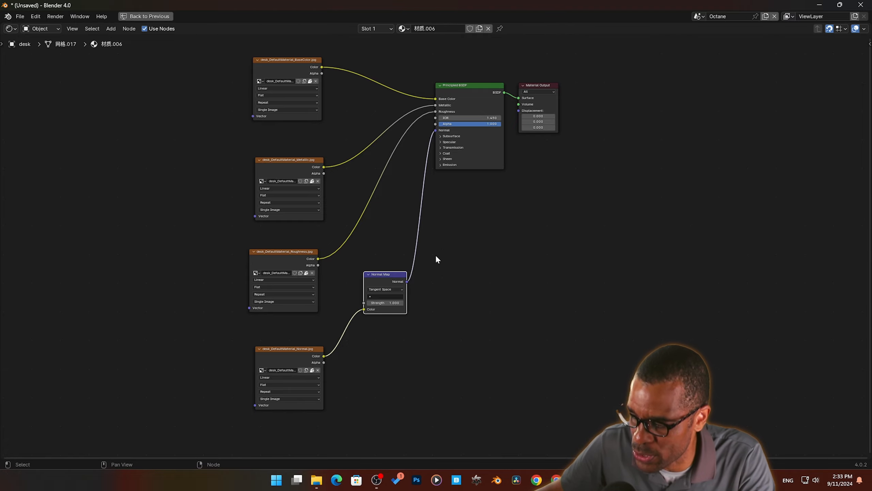
pyautogui.hotkey('ctrl', 'space')
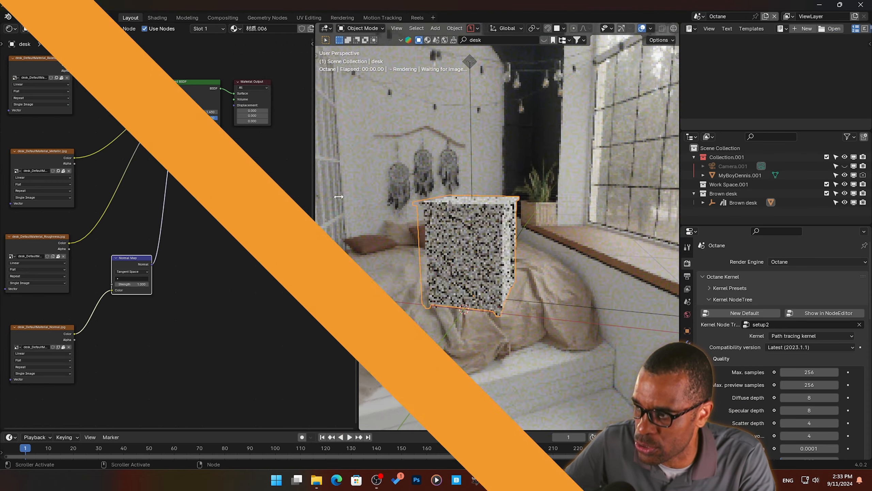
# Step: Bring up the Octane Tools material options in the node editor
pyautogui.press('n')
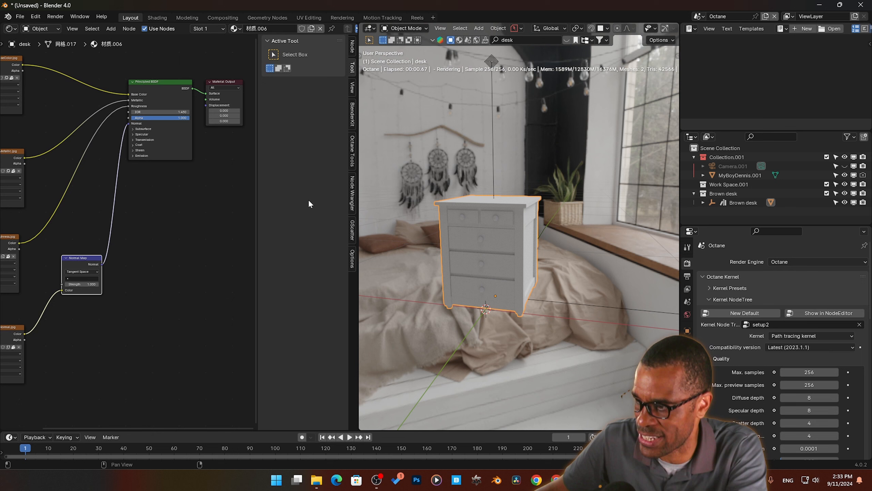
pyautogui.click(354, 152)
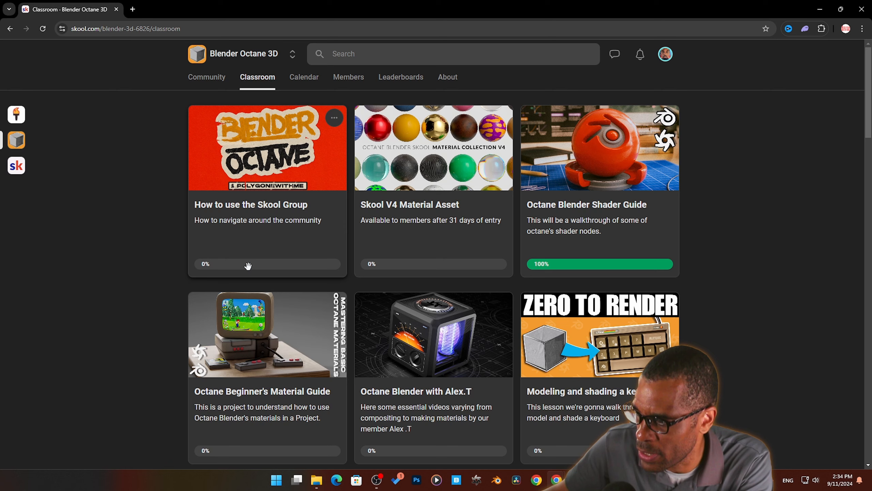
# Step: In the web browser, find the Octane Tool lesson in the classroom's "Must Have Add-On For Blender" course
pyautogui.scroll(-5, 411, 295)
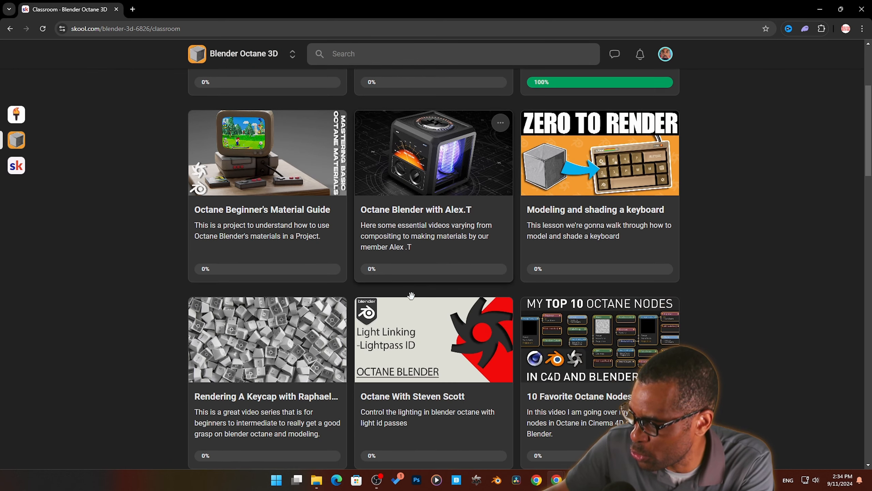
pyautogui.scroll(-12, 411, 295)
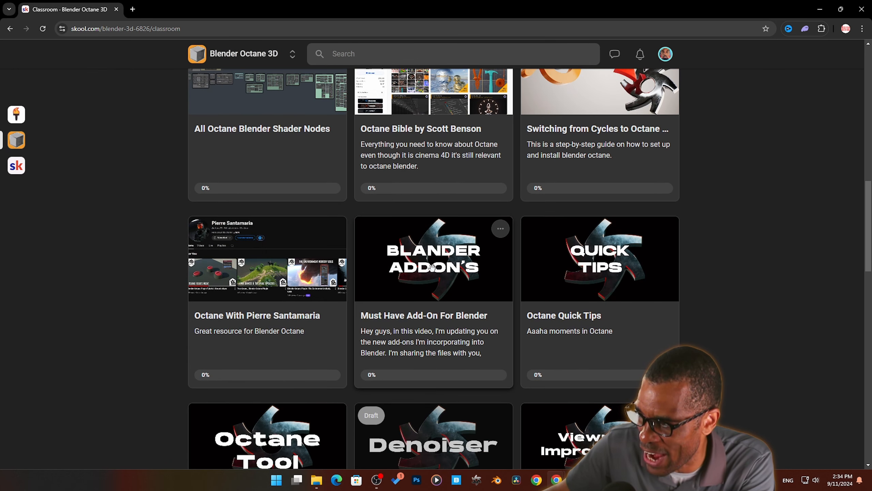
pyautogui.click(385, 307)
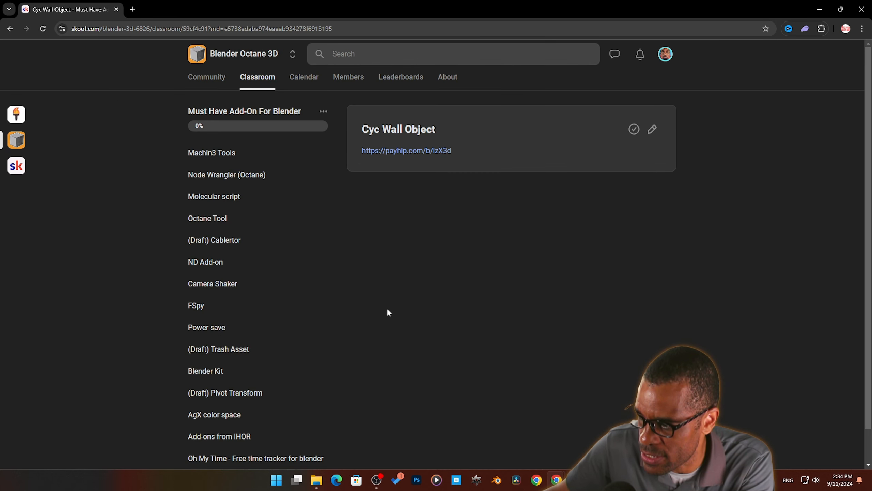
pyautogui.click(208, 222)
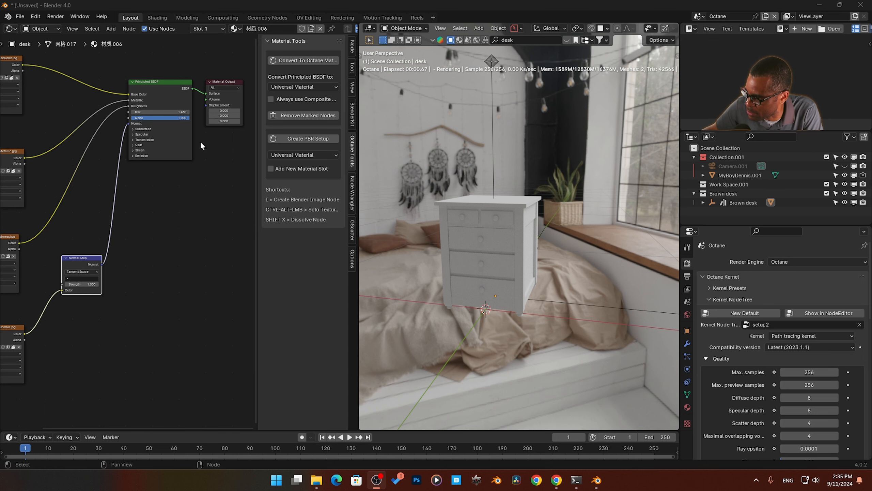
# Step: Convert the desk's material to an Octane Universal Material, and rotate the desk 90 degrees about the Z axis
pyautogui.scroll(-2, 197, 194)
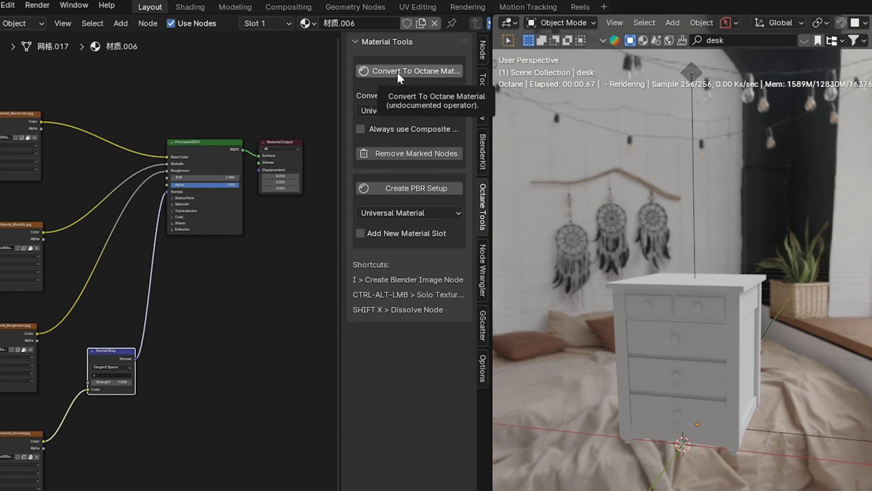
pyautogui.click(400, 71)
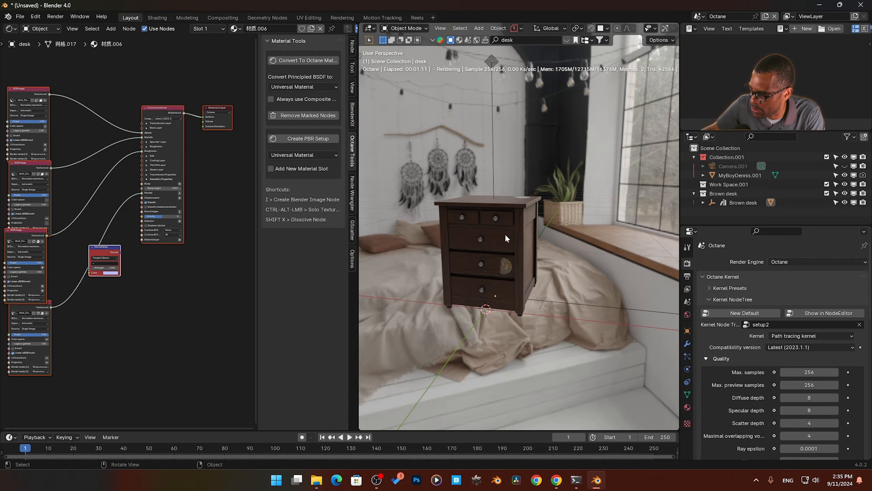
pyautogui.click(488, 263)
pyautogui.press('r')
pyautogui.press('z')
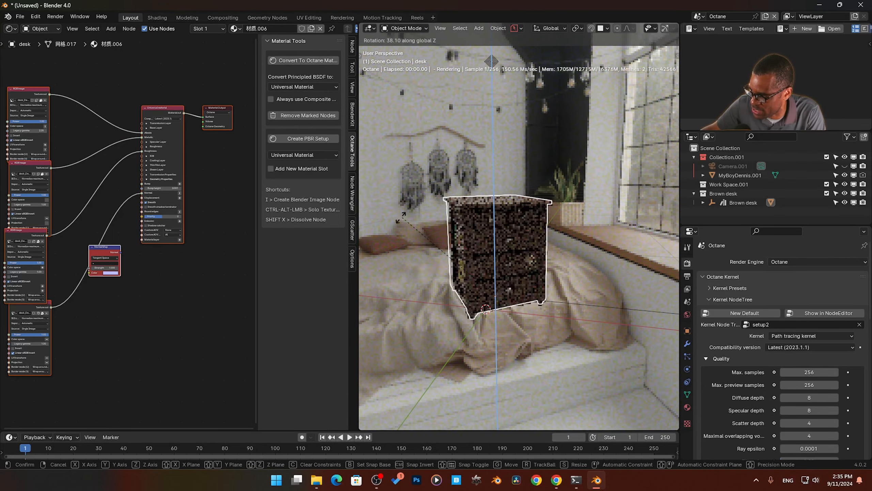
pyautogui.write('90')
pyautogui.press('Return')
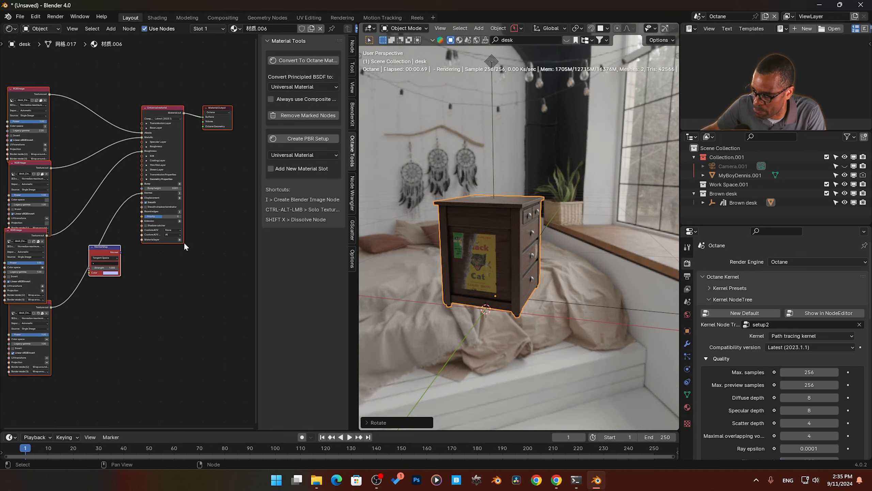
# Step: In the enlarged node editor, space out the desk material's four RGB Image nodes vertically so they no longer overlap
pyautogui.hotkey('ctrl', 'space')
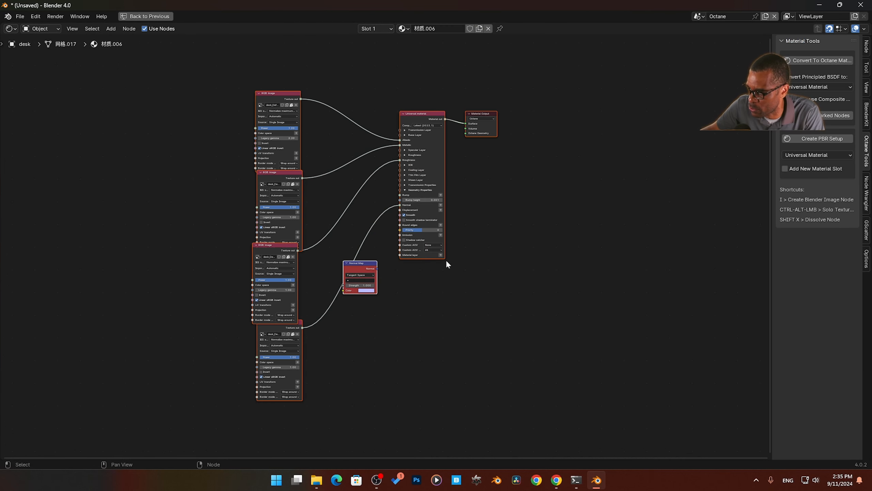
pyautogui.scroll(1, 403, 265)
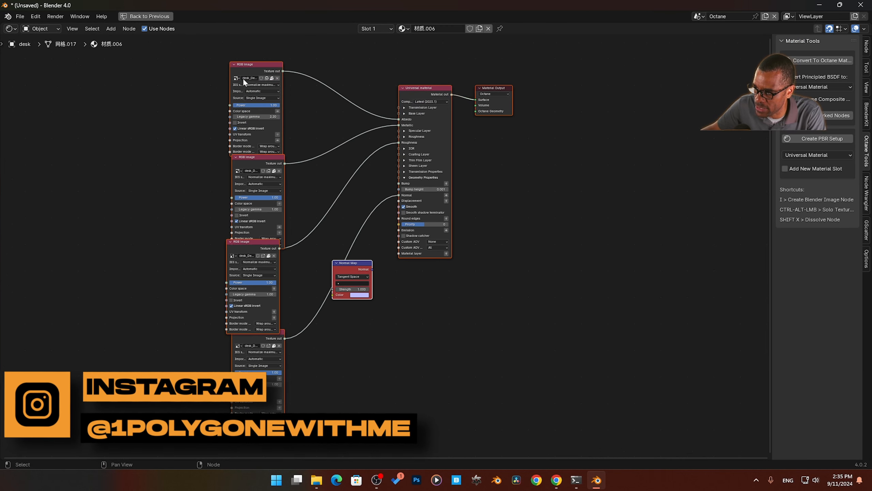
pyautogui.keyDown('shift'); pyautogui.scroll(-1, 204, 155); pyautogui.keyUp('shift')
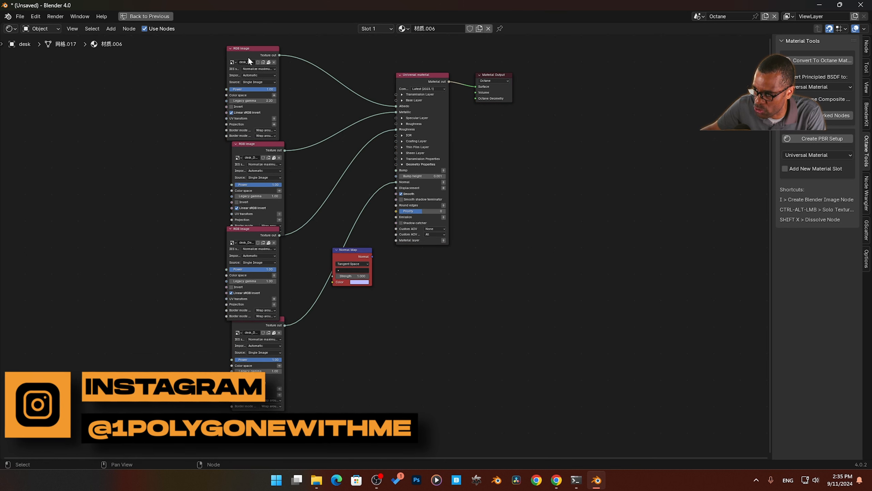
pyautogui.moveTo(248, 57); pyautogui.dragTo(248, 46)
pyautogui.moveTo(239, 151); pyautogui.dragTo(238, 146)
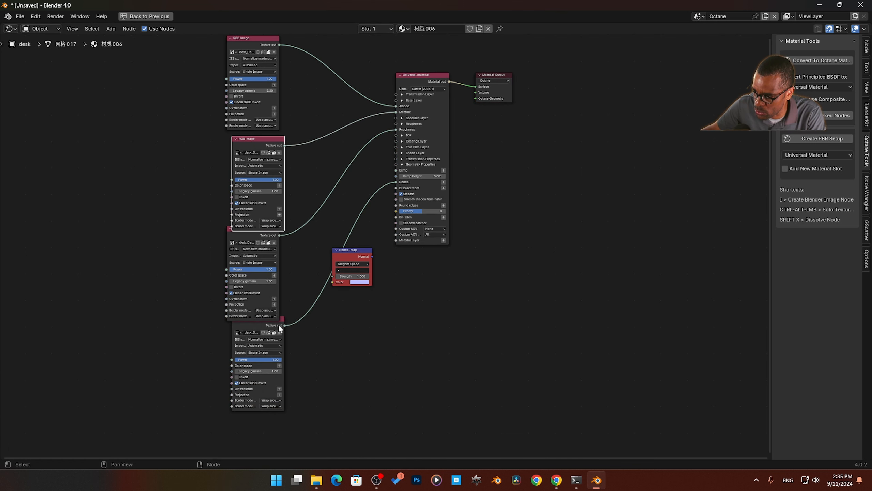
pyautogui.moveTo(278, 324); pyautogui.dragTo(279, 352)
pyautogui.moveTo(228, 240); pyautogui.dragTo(231, 255)
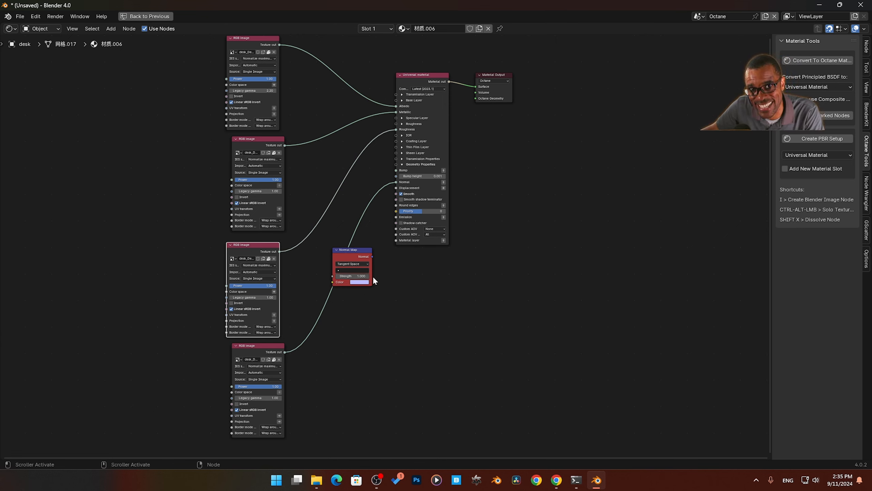
# Step: Move the Normal Map node away from the texture links and remove the marked leftover nodes with Octane Tools
pyautogui.moveTo(361, 255); pyautogui.dragTo(403, 275)
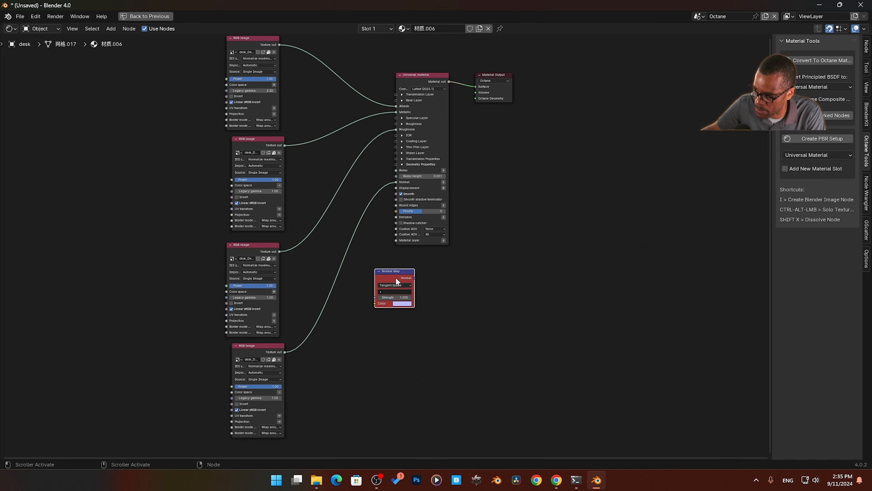
pyautogui.click(406, 76)
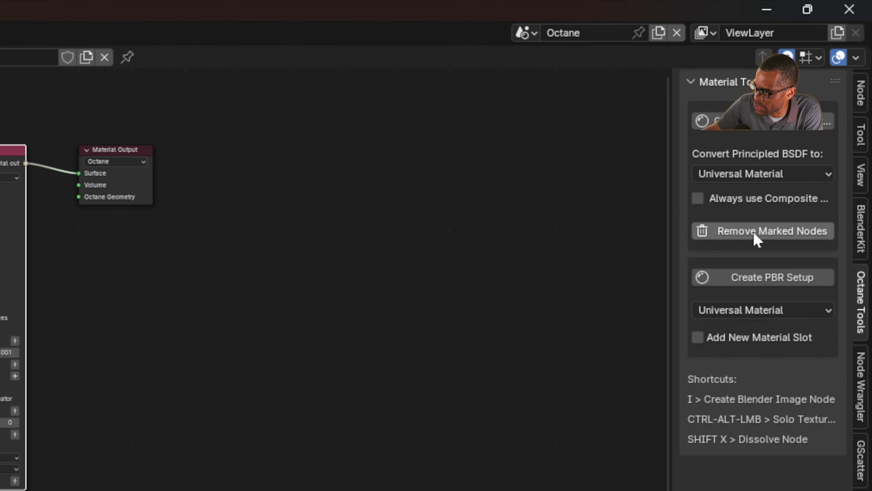
pyautogui.click(756, 230)
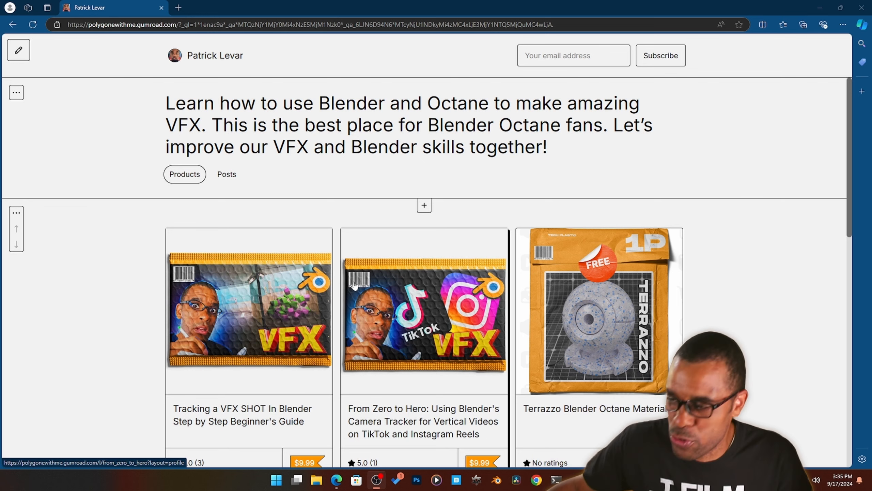
# Step: In the web browser, look through the Gumroad store's Blender and Octane products and the Blender Octane 3D community's About page
pyautogui.scroll(-5, 724, 310)
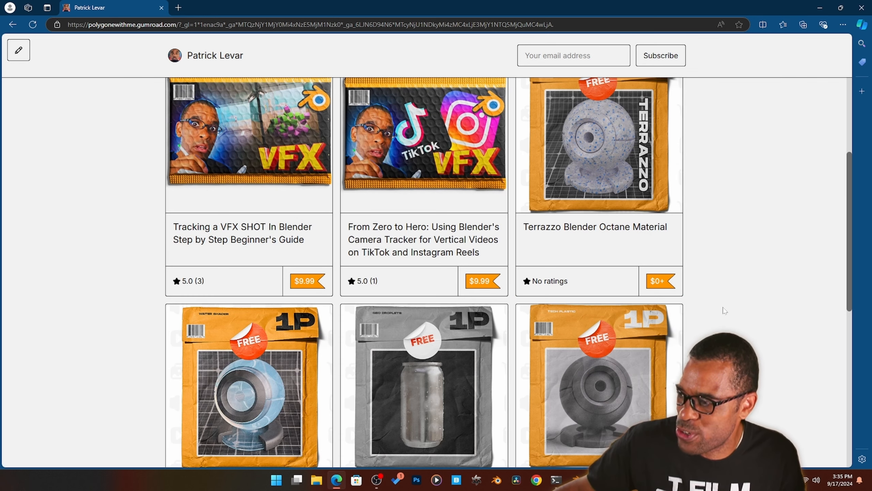
pyautogui.scroll(-5, 417, 245)
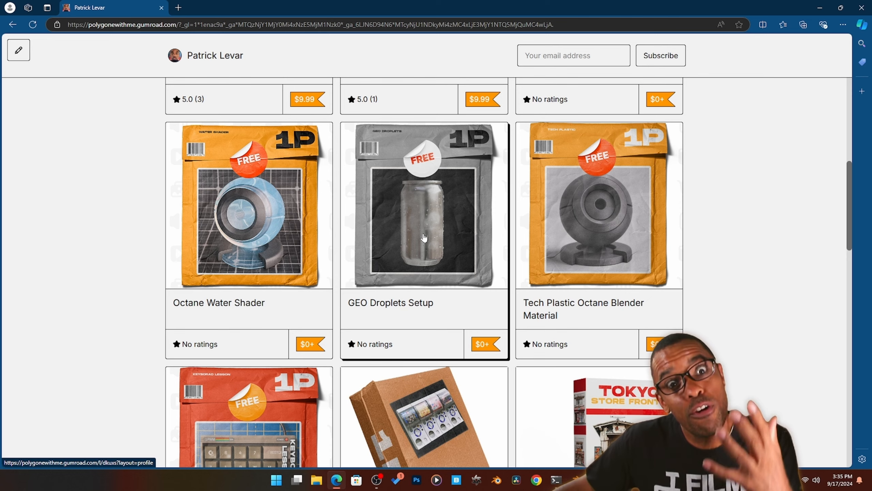
pyautogui.scroll(-5, 423, 237)
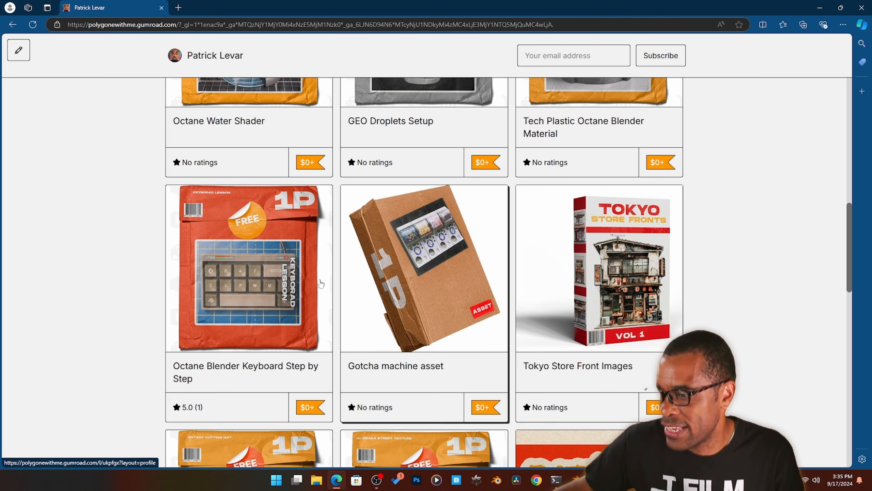
pyautogui.scroll(-1, 572, 287)
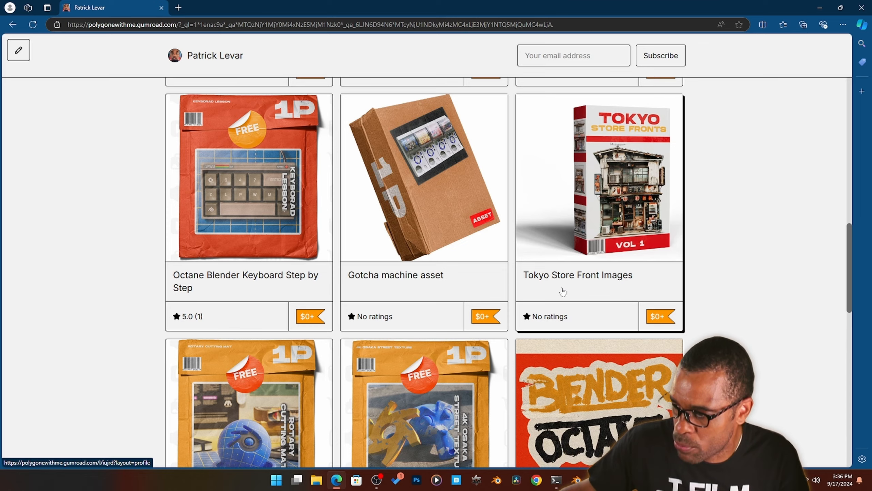
pyautogui.scroll(-4, 562, 291)
pyautogui.scroll(-12, 491, 296)
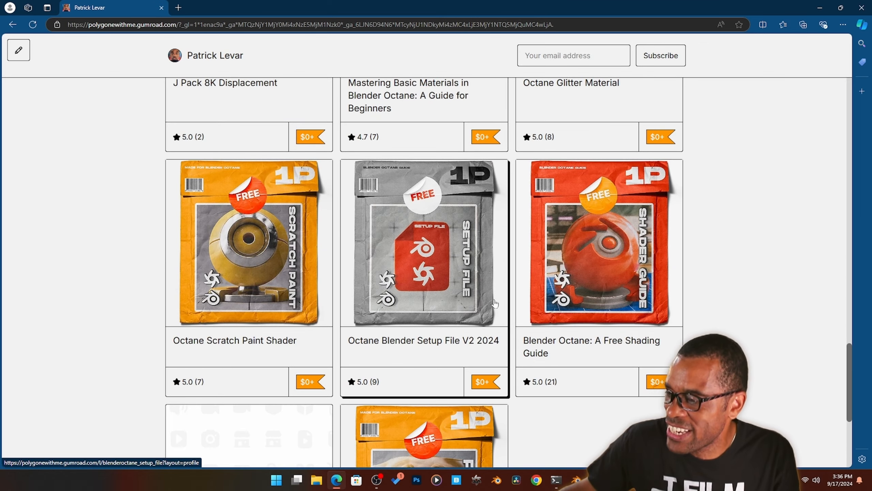
pyautogui.scroll(-2, 495, 303)
pyautogui.scroll(2, 462, 244)
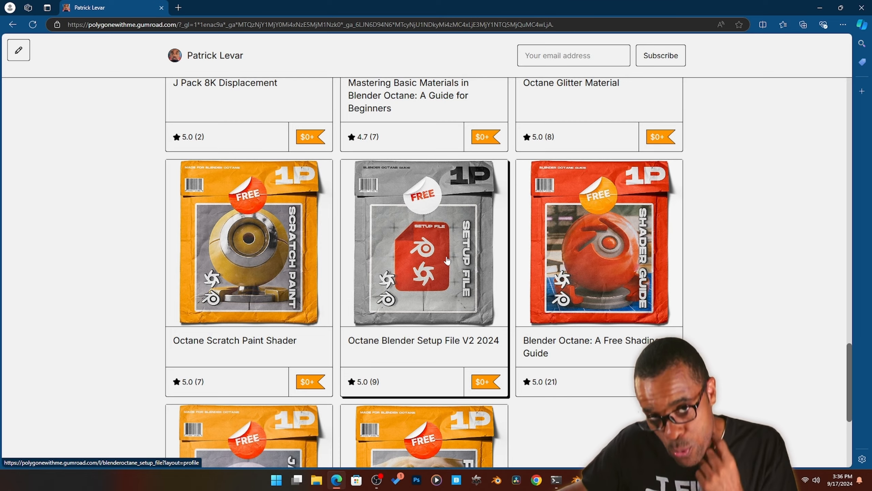
pyautogui.scroll(20, 424, 271)
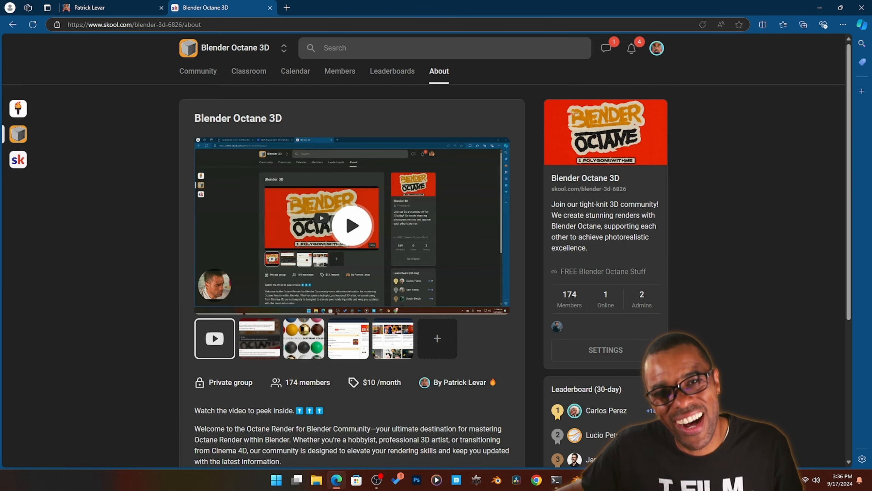
pyautogui.scroll(-1, 641, 232)
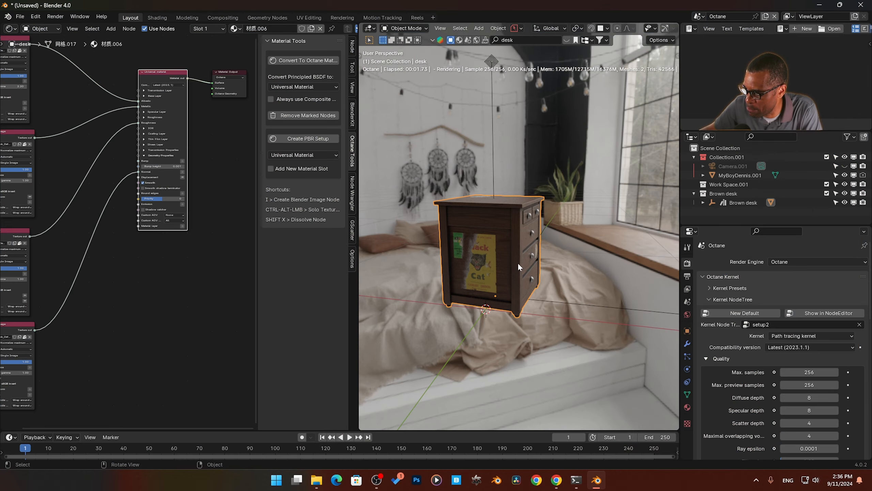
# Step: Examine the Octane-rendered desk up close and check the viewport's Octane OCIO and tone mapping settings
pyautogui.moveTo(518, 262)
pyautogui.mouseDown(button='middle')
pyautogui.moveTo(485, 263)
pyautogui.moveTo(516, 272)
pyautogui.moveTo(523, 254)
pyautogui.moveTo(505, 267)
pyautogui.moveTo(542, 279)
pyautogui.moveTo(519, 272)
pyautogui.moveTo(530, 267)
pyautogui.moveTo(504, 263)
pyautogui.moveTo(526, 275)
pyautogui.mouseUp(button='middle')
pyautogui.scroll(3, 492, 268)
pyautogui.press('n')
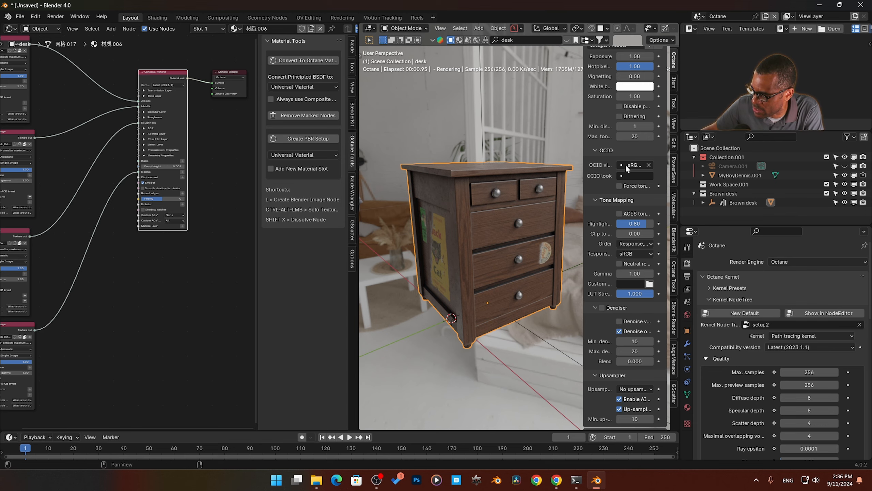
pyautogui.press('n')
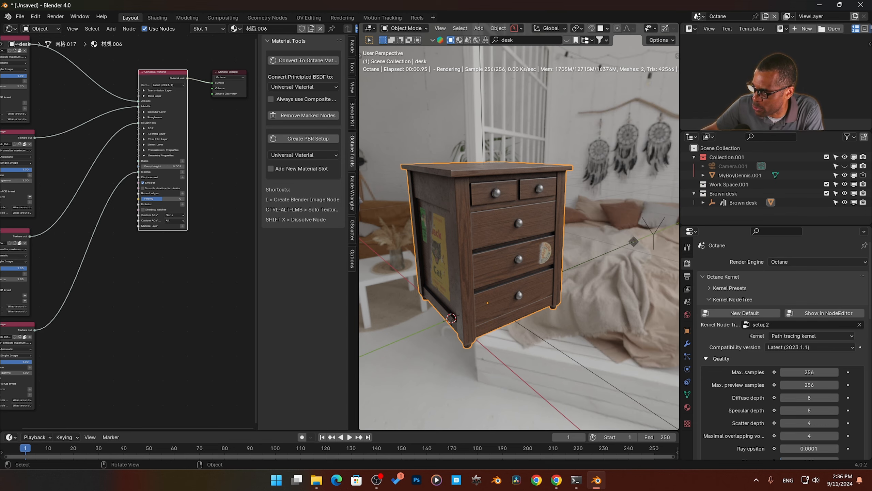
# Step: Switch to the Cycles scene to examine the desk from several sides, and return to the Octane scene to compare the render
pyautogui.click(699, 16)
pyautogui.click(706, 30)
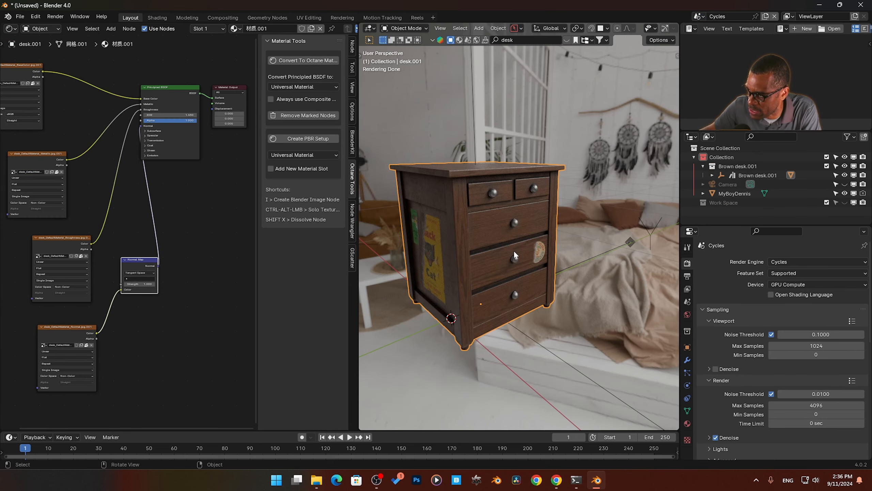
pyautogui.moveTo(514, 249); pyautogui.dragTo(549, 252, button='middle')
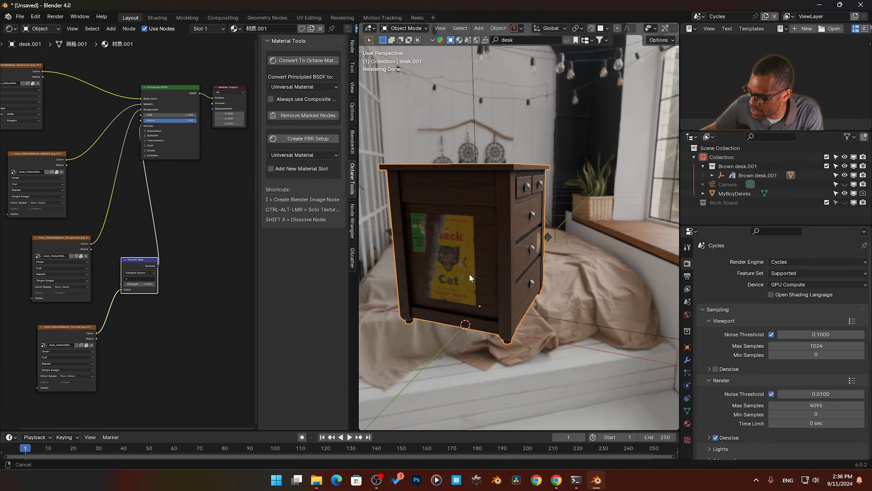
pyautogui.moveTo(469, 274); pyautogui.dragTo(535, 238, button='middle')
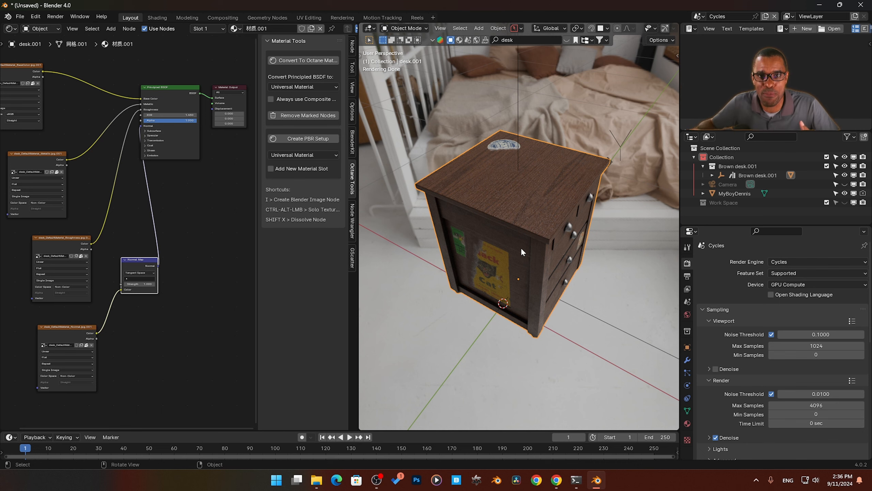
pyautogui.moveTo(516, 279); pyautogui.dragTo(540, 266, button='middle')
pyautogui.click(699, 16)
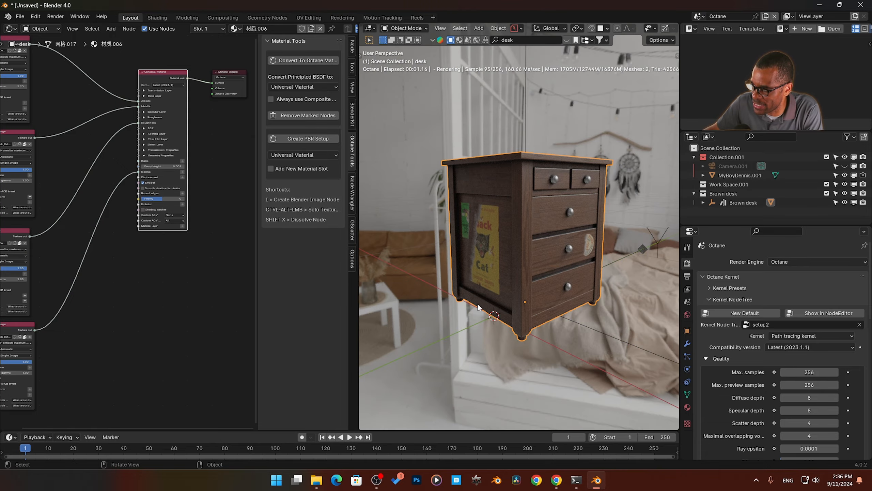
pyautogui.moveTo(530, 268)
pyautogui.mouseDown(button='middle')
pyautogui.moveTo(497, 310)
pyautogui.moveTo(542, 272)
pyautogui.moveTo(490, 270)
pyautogui.moveTo(525, 267)
pyautogui.mouseUp(button='middle')
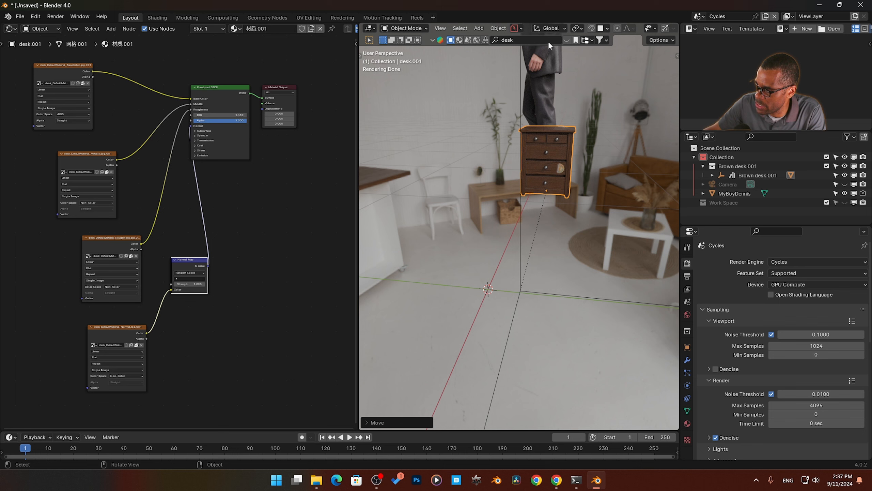
# Step: In the Cycles scene, search BlenderKit for "mug" and place the blue and cream glazed Mug model on top of the desk
pyautogui.click(548, 45)
pyautogui.moveTo(528, 101)
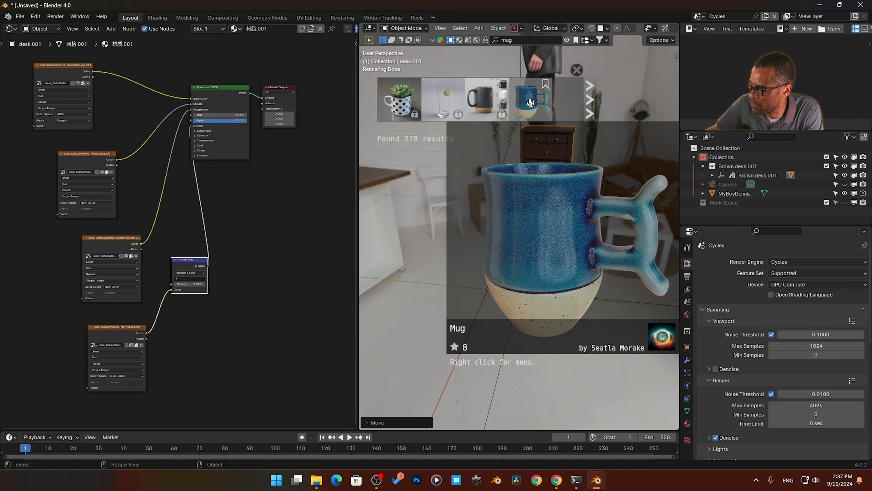
pyautogui.moveTo(531, 102); pyautogui.dragTo(551, 128)
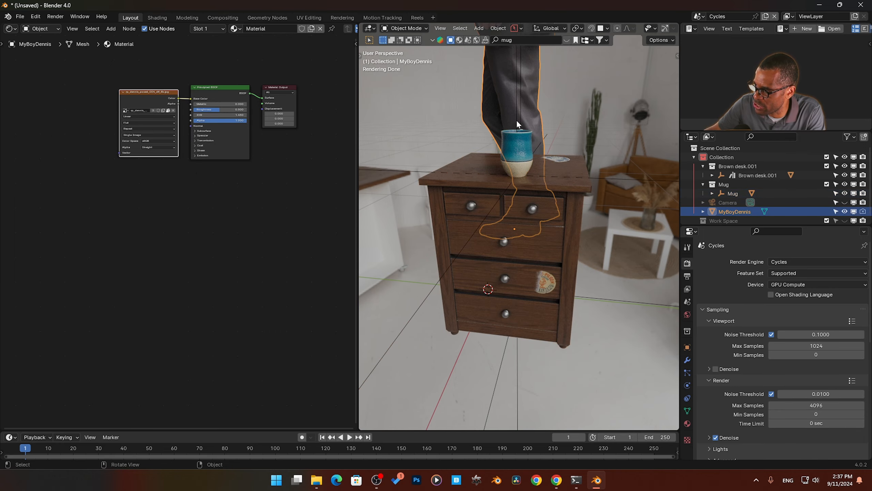
# Step: Hide the MyBoyDennis figure standing beside the desk
pyautogui.scroll(-5, 516, 120)
pyautogui.moveTo(517, 120); pyautogui.dragTo(571, 130, button='middle')
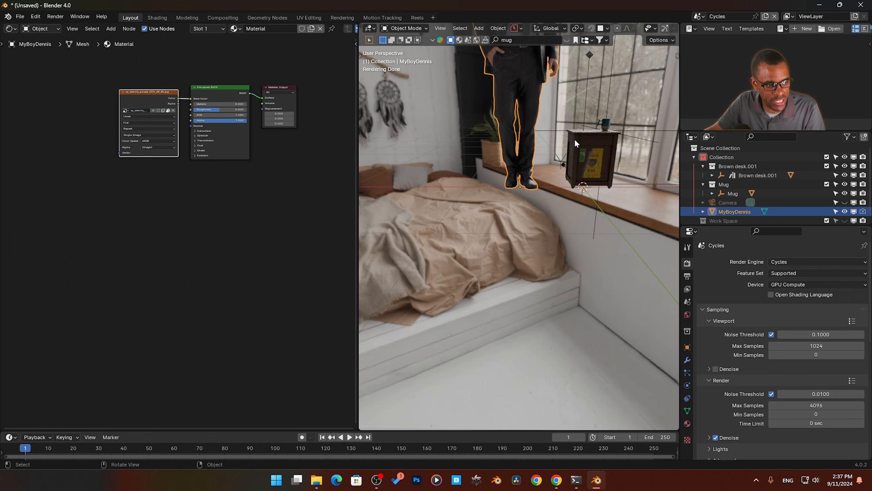
pyautogui.moveTo(575, 141); pyautogui.dragTo(533, 271, button='middle')
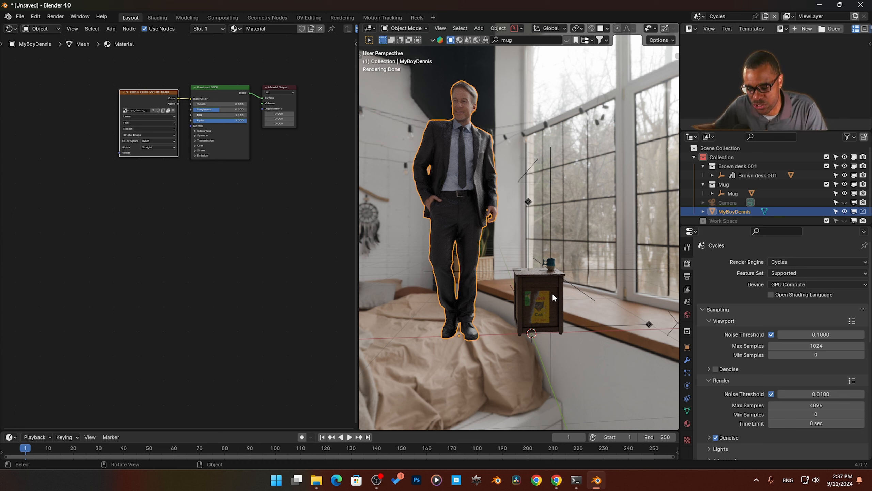
pyautogui.click(562, 249)
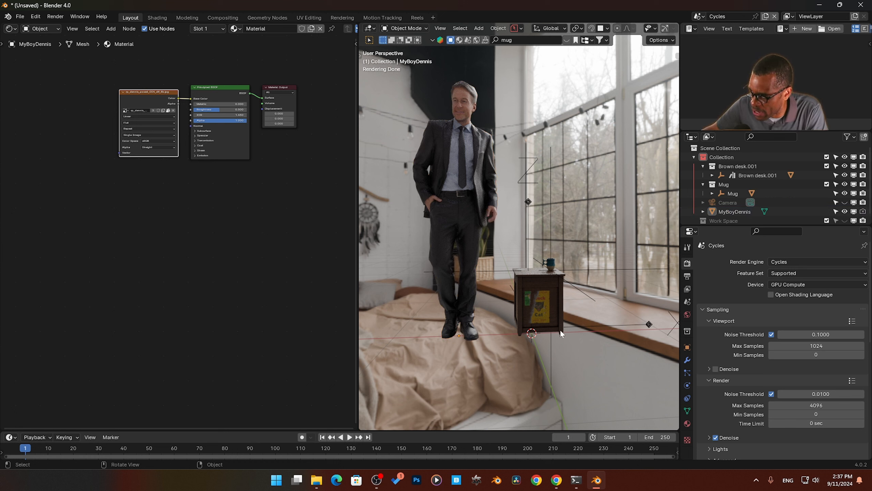
pyautogui.click(491, 220)
pyautogui.press('h')
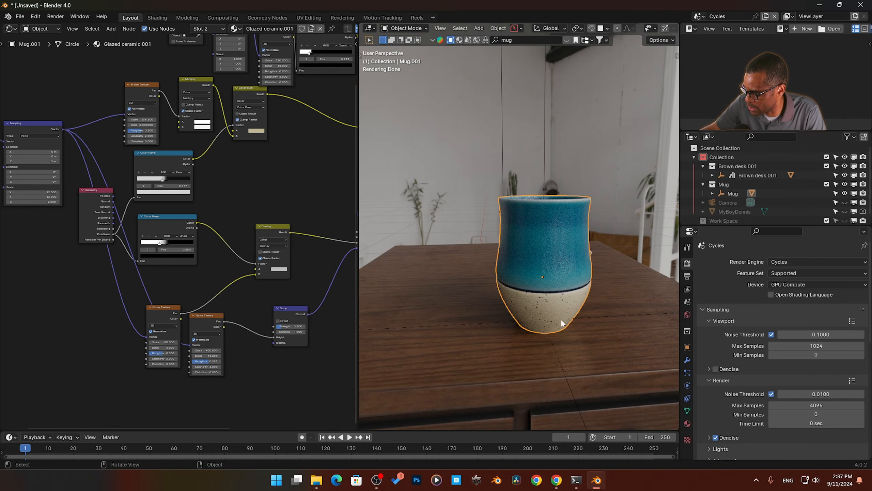
# Step: In the enlarged node editor, move the two Bump nodes and the Overlay node of the mug's Glazed ceramic.001 material closer to the Principled BSDF
pyautogui.moveTo(561, 319); pyautogui.dragTo(530, 275, button='middle')
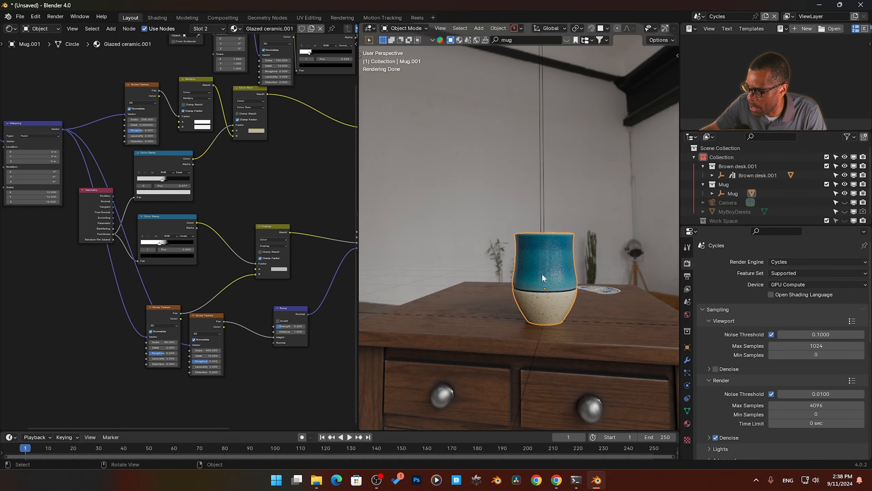
pyautogui.scroll(-4, 278, 187)
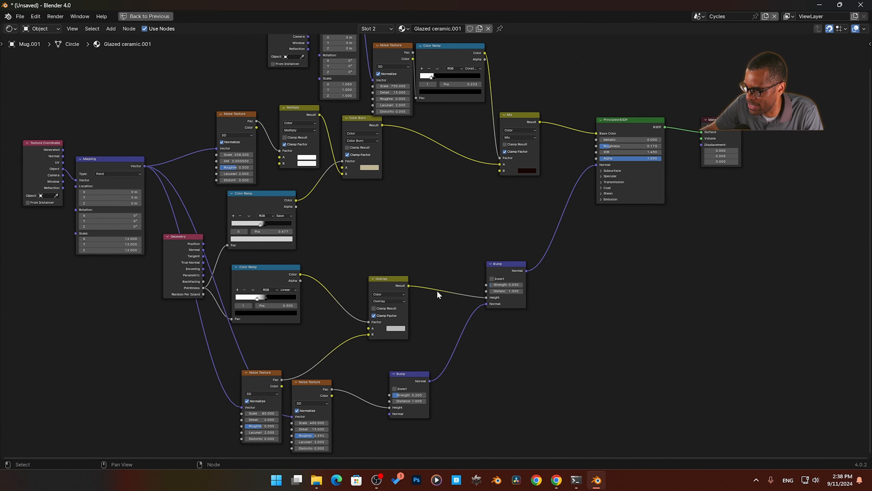
pyautogui.moveTo(504, 269); pyautogui.dragTo(525, 248)
pyautogui.moveTo(405, 283); pyautogui.dragTo(435, 269)
pyautogui.moveTo(407, 378); pyautogui.dragTo(452, 362)
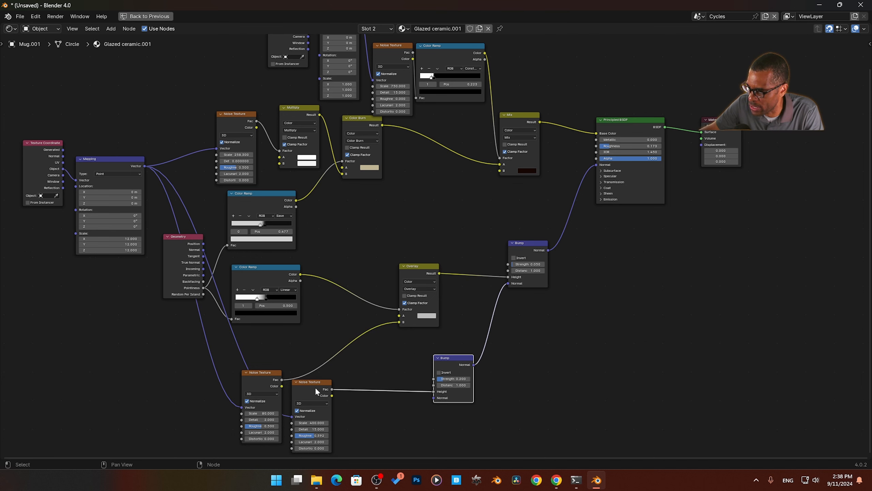
# Step: Tidy the mug material by moving the two lower Noise Texture nodes, the three Color Ramp nodes and the Multiply node into clearer positions
pyautogui.moveTo(315, 387); pyautogui.dragTo(374, 376)
pyautogui.moveTo(265, 371); pyautogui.dragTo(325, 326)
pyautogui.moveTo(283, 271); pyautogui.dragTo(330, 261)
pyautogui.moveTo(285, 194); pyautogui.dragTo(319, 192)
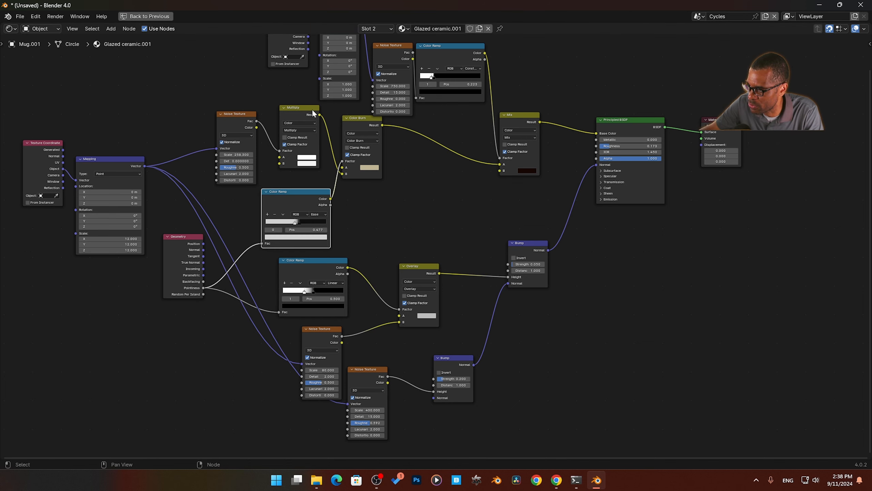
pyautogui.moveTo(312, 109); pyautogui.dragTo(306, 119)
pyautogui.moveTo(550, 171); pyautogui.dragTo(540, 240, button='middle')
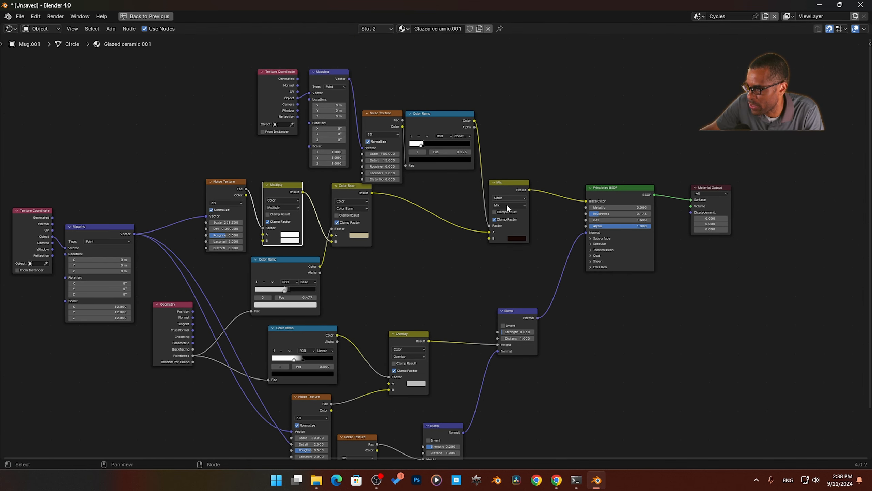
pyautogui.moveTo(445, 111); pyautogui.dragTo(450, 109)
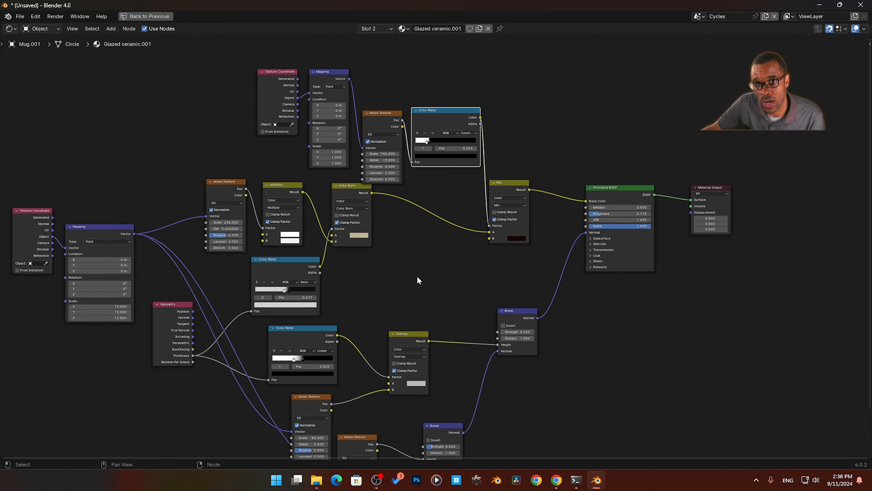
# Step: Examine how the Noise Texture, Multiply, Color Burn and Color Ramp nodes feed the Principled BSDF in the mug's Glazed ceramic.001 material
pyautogui.scroll(5, 223, 197)
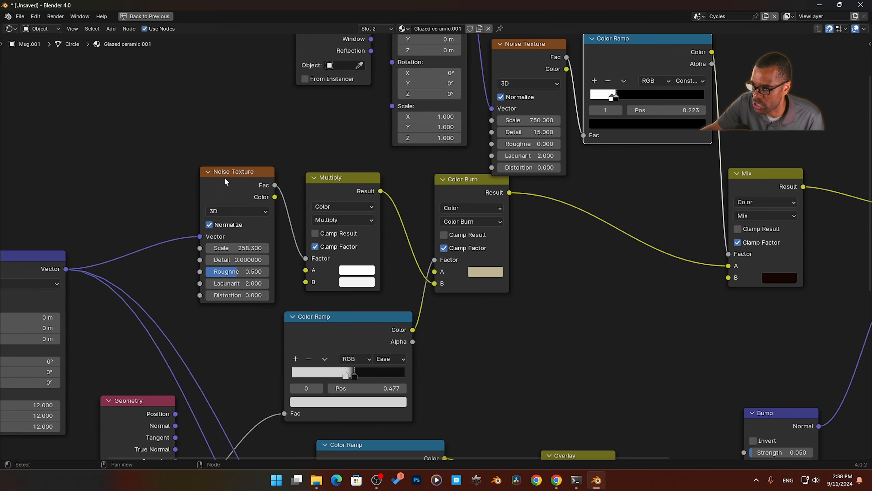
pyautogui.click(224, 177)
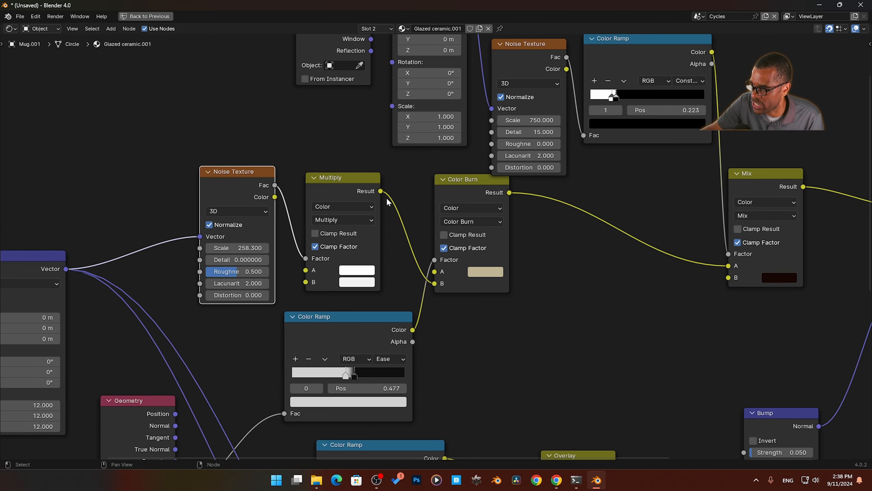
pyautogui.click(333, 190)
pyautogui.click(461, 198)
pyautogui.moveTo(527, 312); pyautogui.dragTo(466, 219, button='middle')
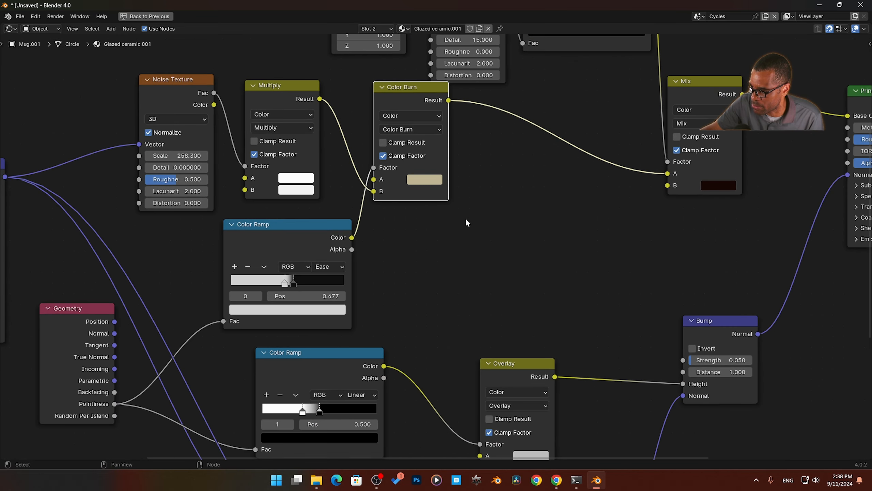
pyautogui.click(313, 240)
pyautogui.scroll(-4, 500, 293)
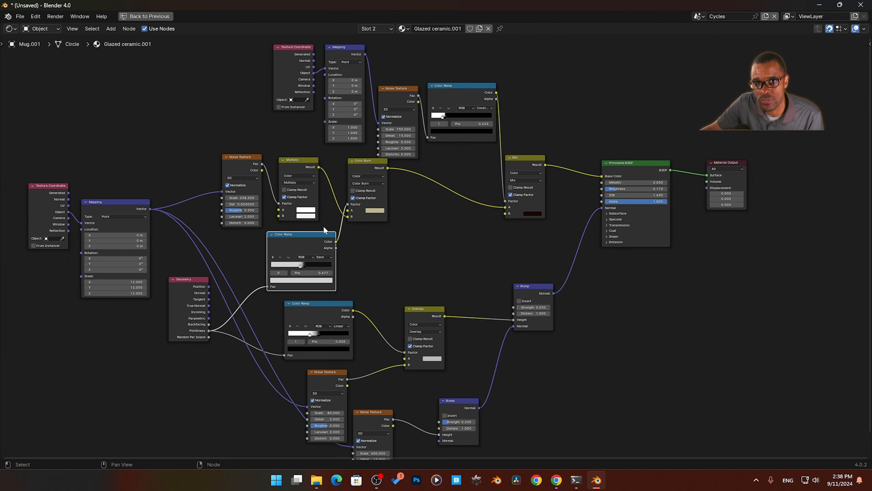
pyautogui.scroll(-2, 383, 230)
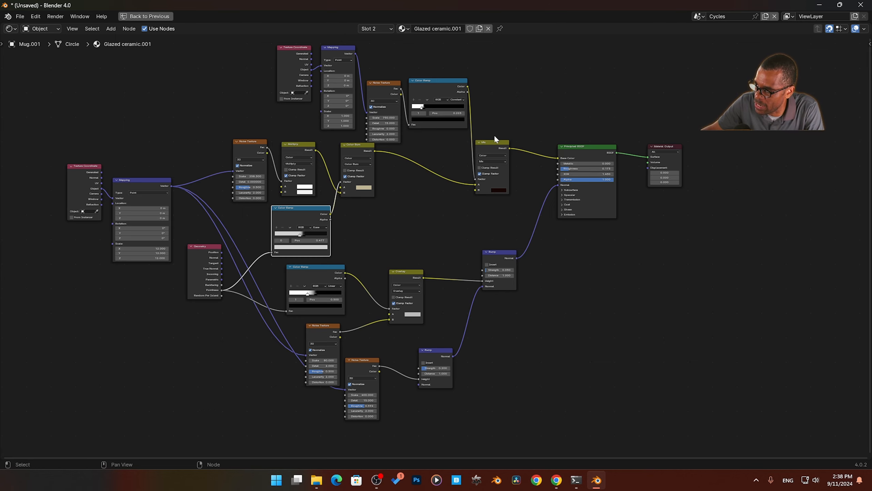
pyautogui.scroll(2, 396, 217)
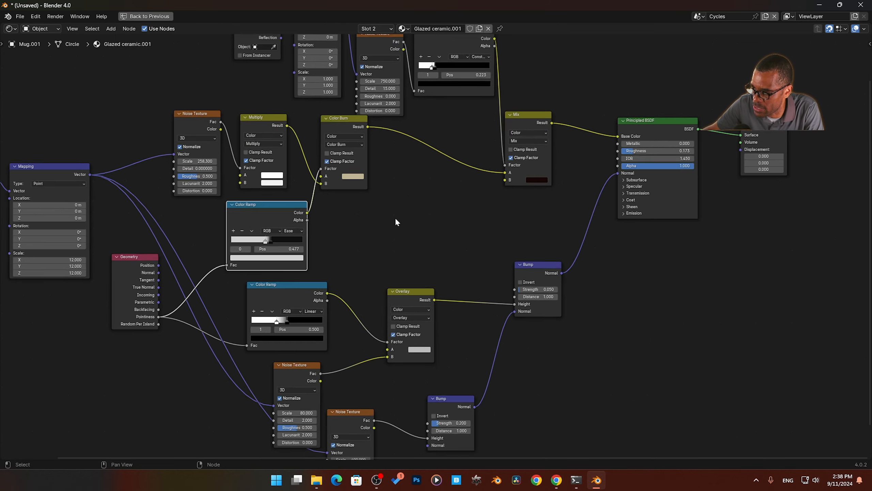
pyautogui.scroll(-1, 395, 219)
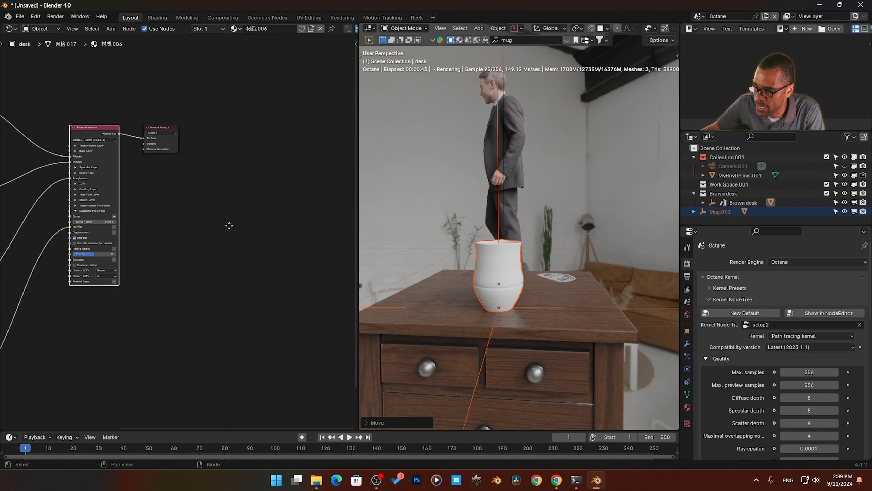
# Step: In the Octane scene, select the mug on the desk and show its Glazed ceramic.003 nodes in an enlarged editor with Octane Tools
pyautogui.press('Home')
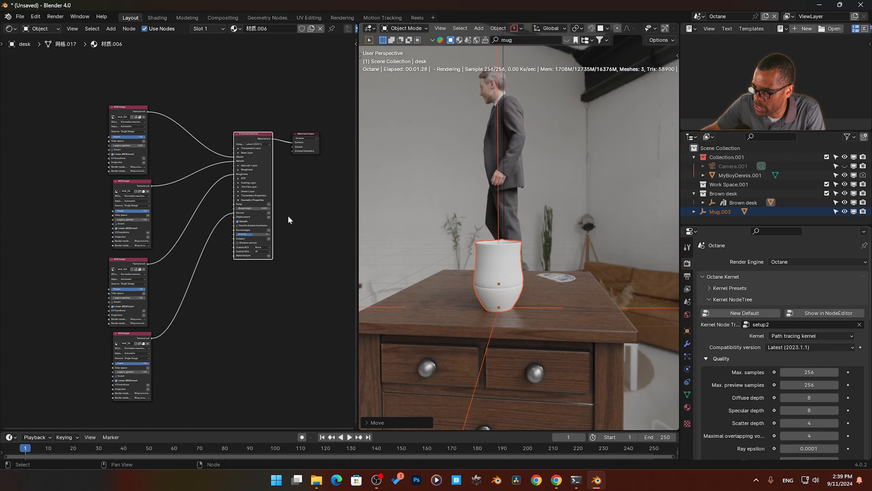
pyautogui.click(503, 283)
pyautogui.press('Home')
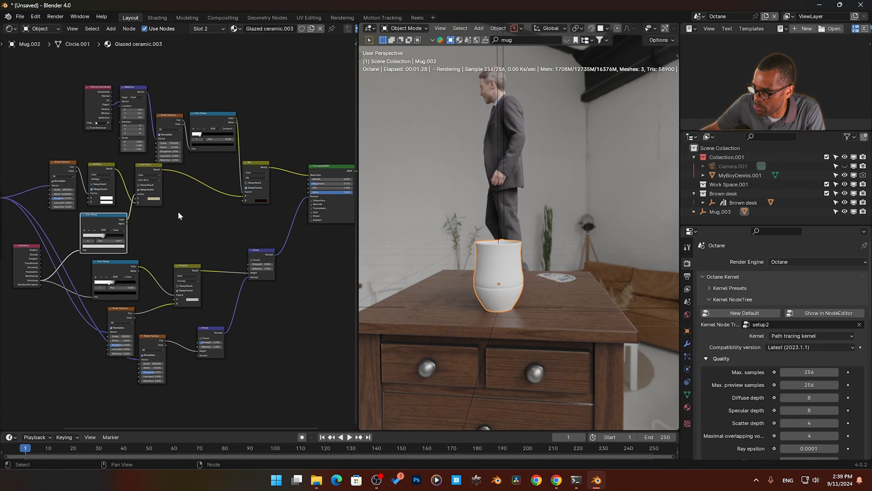
pyautogui.hotkey('ctrl', 'space')
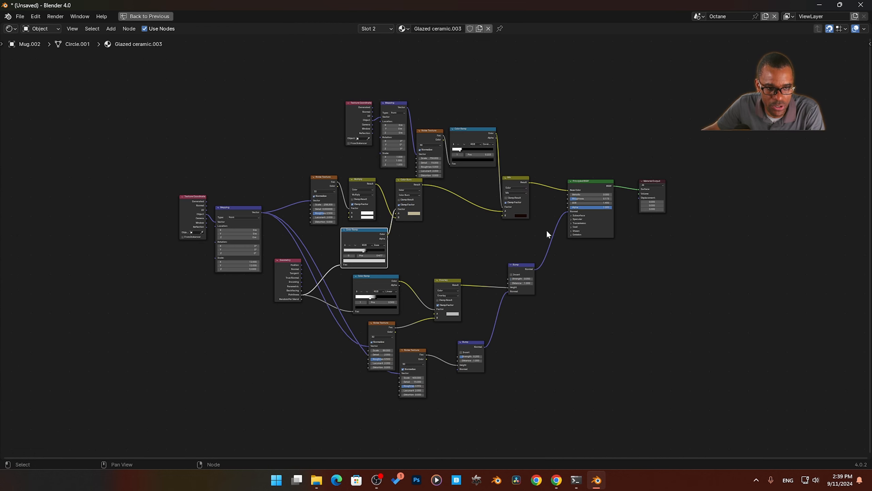
pyautogui.scroll(2, 564, 248)
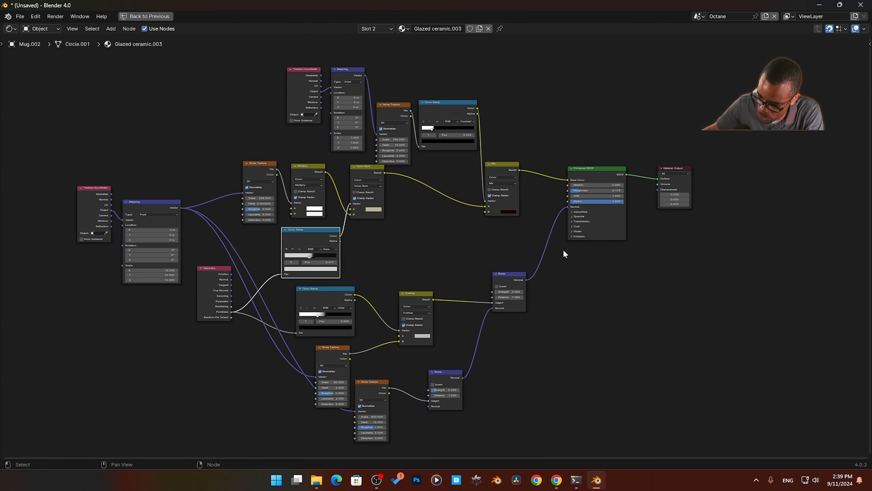
pyautogui.press('n')
pyautogui.click(809, 60)
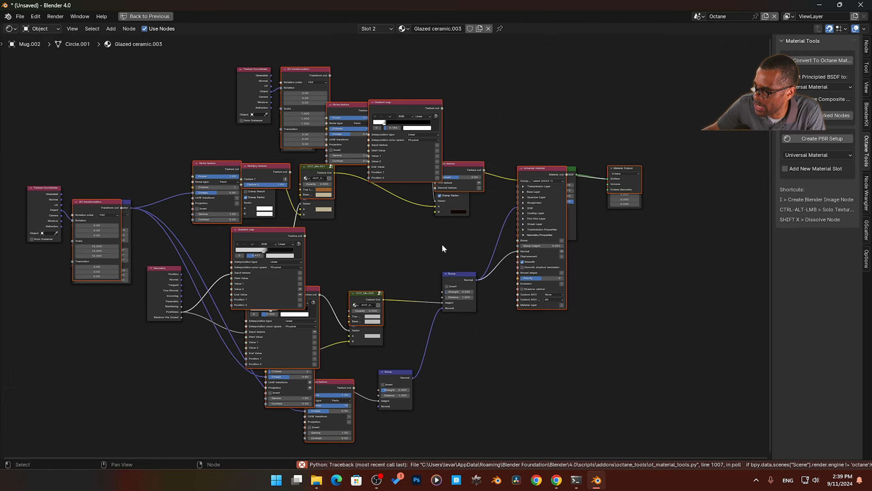
pyautogui.press('g')
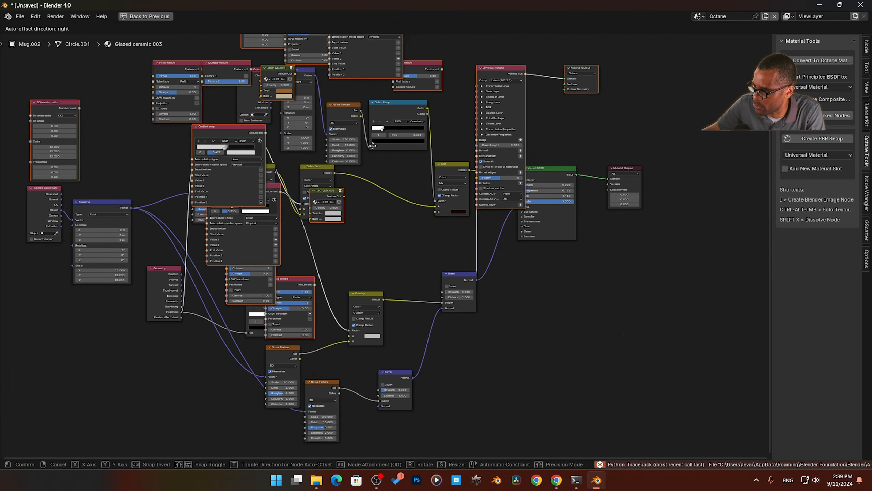
pyautogui.click(460, 178)
pyautogui.hotkey('ctrl', 'z')
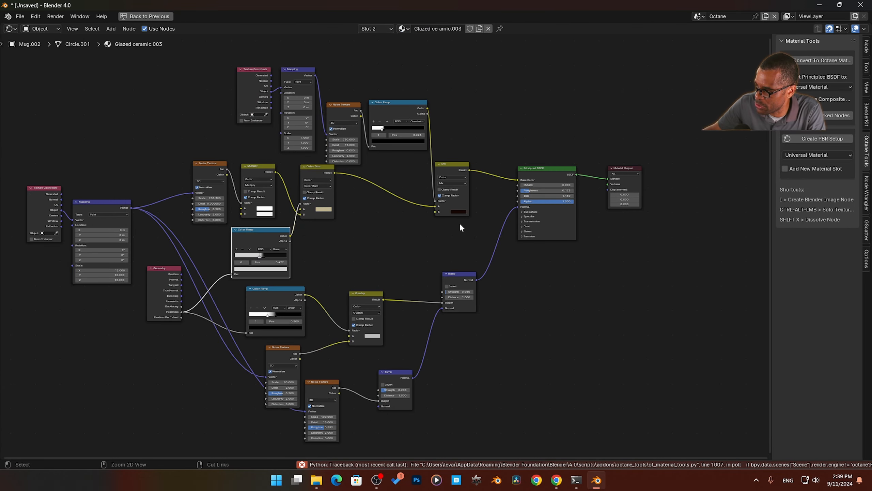
# Step: Convert the mug's Glazed ceramic.003 material to Octane with Octane Tools and move the converted nodes beside the original network
pyautogui.click(567, 297)
pyautogui.moveTo(597, 298); pyautogui.dragTo(526, 301, button='middle')
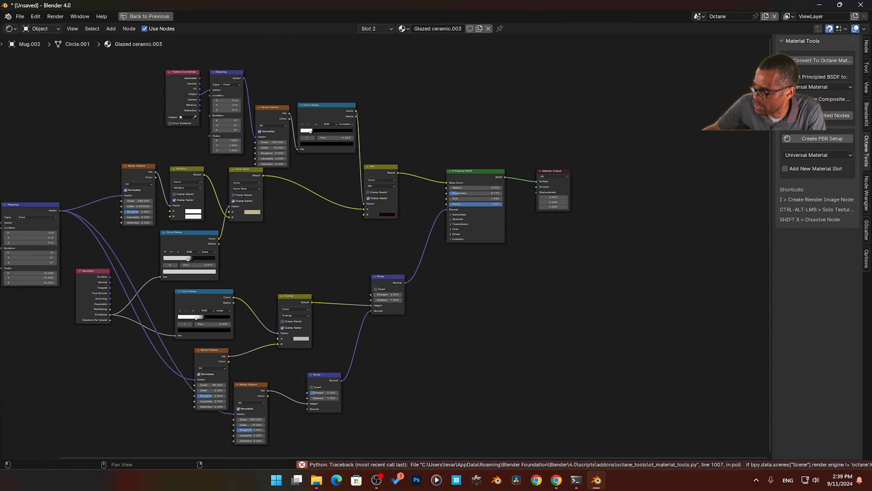
pyautogui.click(808, 58)
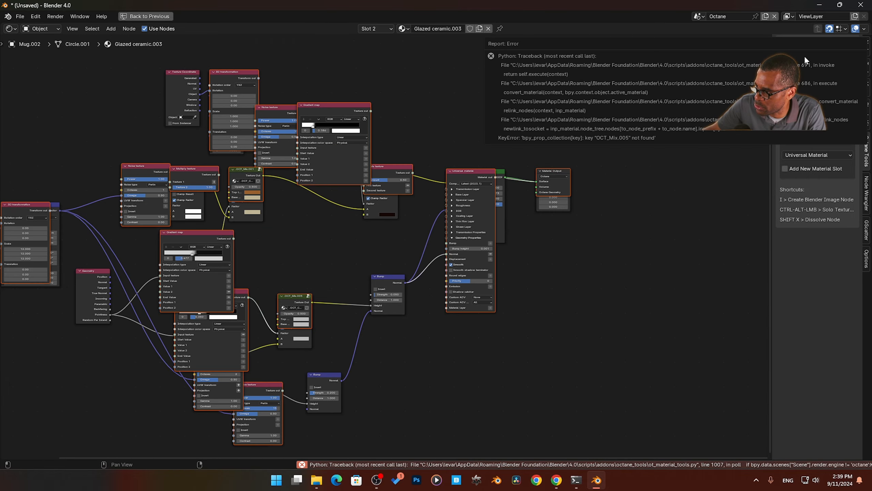
pyautogui.press('g')
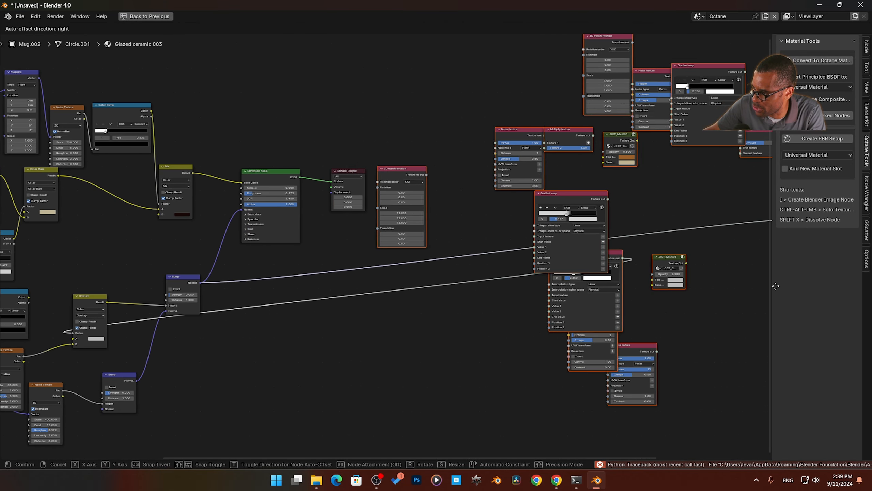
pyautogui.click(741, 292)
# Step: Cut the links between the original and converted nodes, and move the Universal material slightly away from the other converted nodes
pyautogui.moveTo(354, 361)
pyautogui.keyDown('ctrl'); pyautogui.mouseDown(button='right')
pyautogui.moveTo(302, 294)
pyautogui.moveTo(291, 262)
pyautogui.mouseUp(button='right'); pyautogui.keyUp('ctrl')
pyautogui.moveTo(453, 253)
pyautogui.mouseDown(button='middle')
pyautogui.moveTo(221, 253)
pyautogui.moveTo(143, 268)
pyautogui.mouseUp(button='middle')
pyautogui.scroll(4, 354, 269)
pyautogui.scroll(1, 354, 268)
pyautogui.moveTo(353, 269); pyautogui.dragTo(290, 354, button='middle')
pyautogui.click(492, 133)
pyautogui.moveTo(514, 199); pyautogui.dragTo(536, 192)
# Step: Compare the converted Octane nodes with the original Noise Texture, Multiply, Color Burn, Overlay and Mix nodes, and restore the normal layout
pyautogui.scroll(-5, 406, 195)
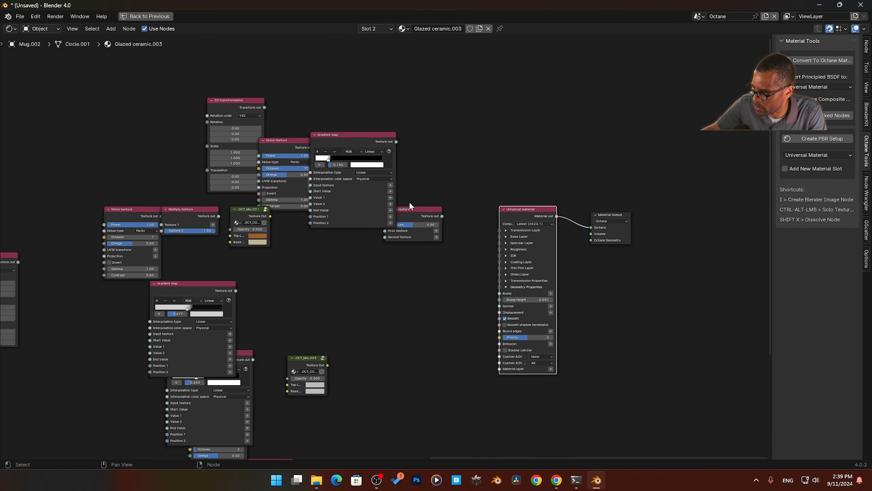
pyautogui.moveTo(313, 276); pyautogui.dragTo(355, 232, button='middle')
pyautogui.scroll(4, 308, 263)
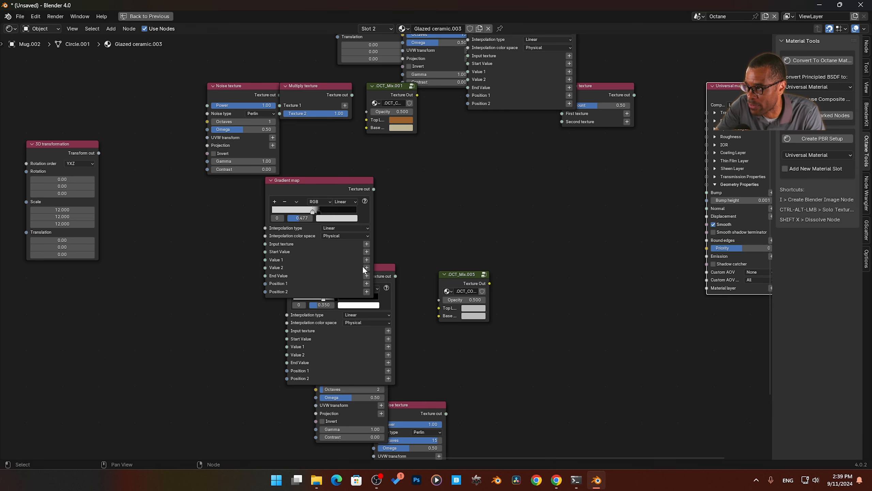
pyautogui.scroll(-9, 417, 283)
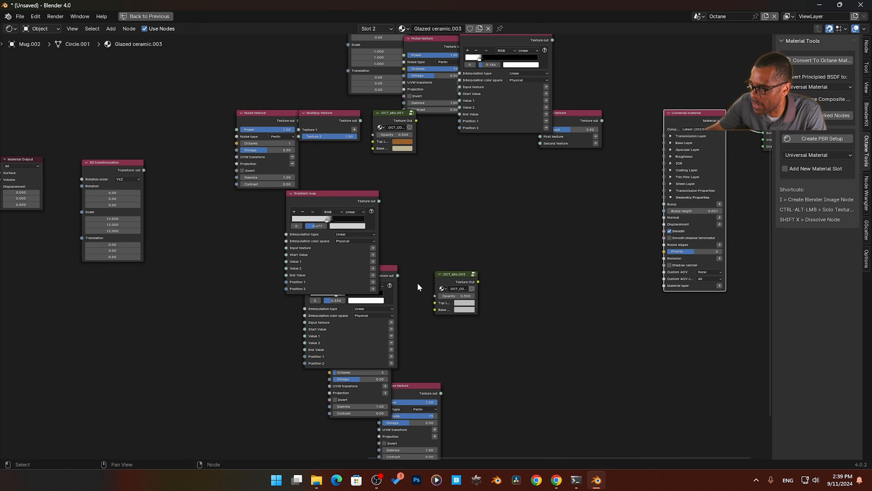
pyautogui.moveTo(280, 288); pyautogui.dragTo(314, 286, button='middle')
pyautogui.scroll(5, 179, 295)
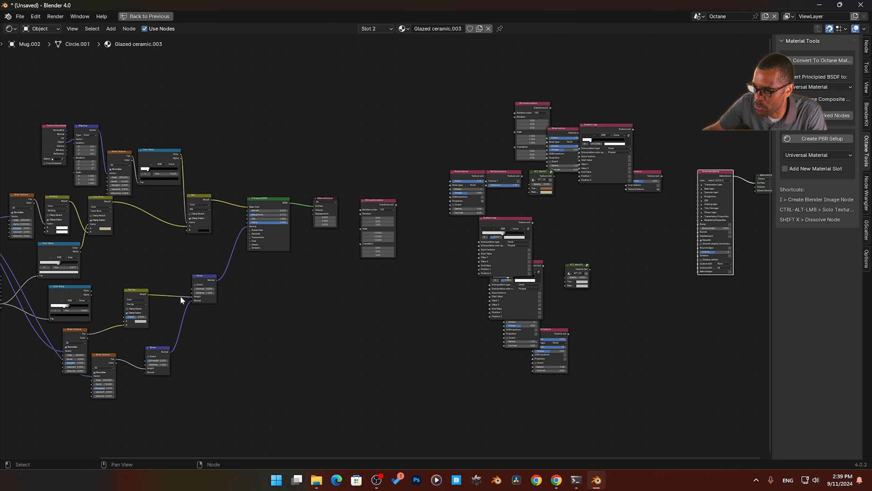
pyautogui.moveTo(123, 244); pyautogui.dragTo(180, 264, button='middle')
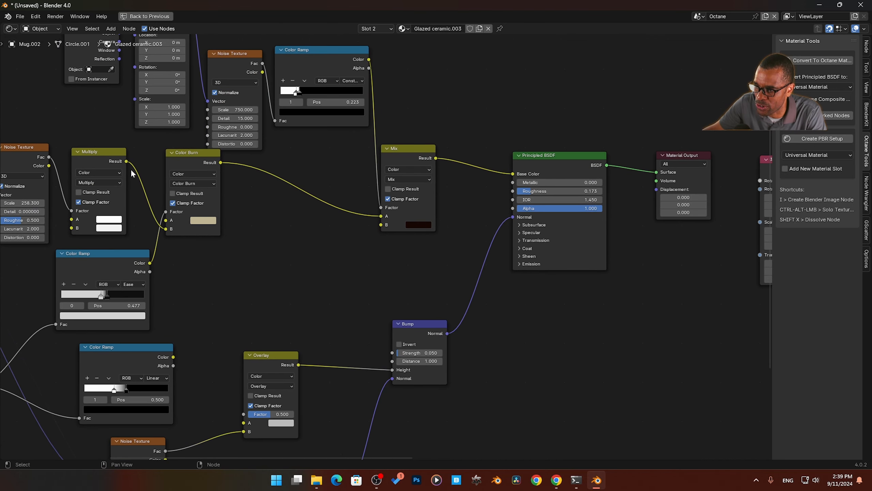
pyautogui.click(28, 156)
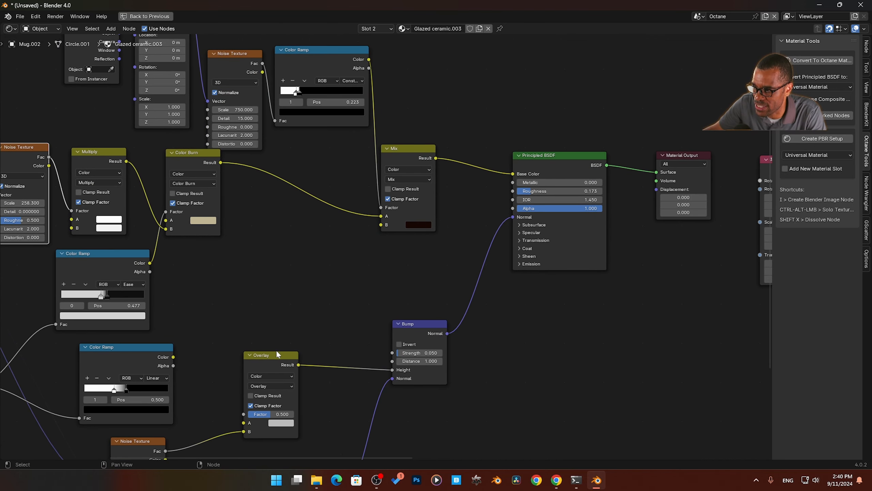
pyautogui.click(408, 147)
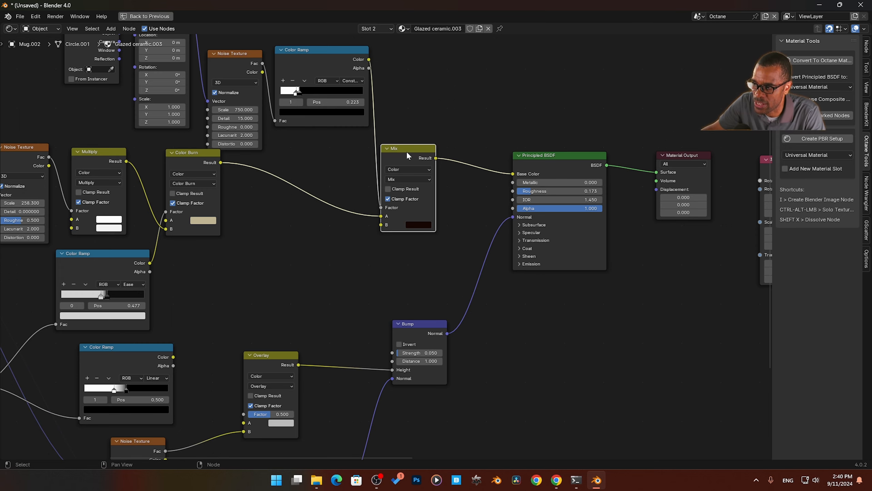
pyautogui.scroll(-3, 625, 242)
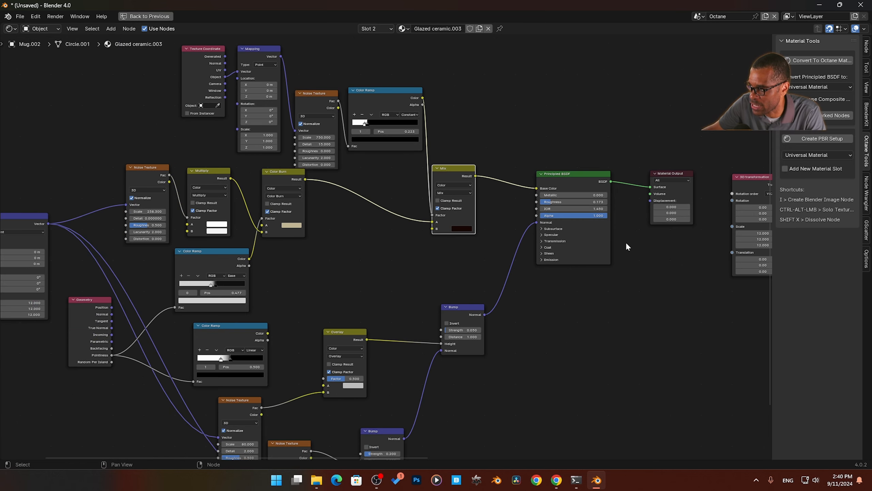
pyautogui.moveTo(626, 242); pyautogui.dragTo(440, 238, button='middle')
pyautogui.moveTo(674, 279); pyautogui.dragTo(325, 259, button='middle')
pyautogui.scroll(-2, 484, 284)
pyautogui.moveTo(526, 253); pyautogui.dragTo(451, 244, button='middle')
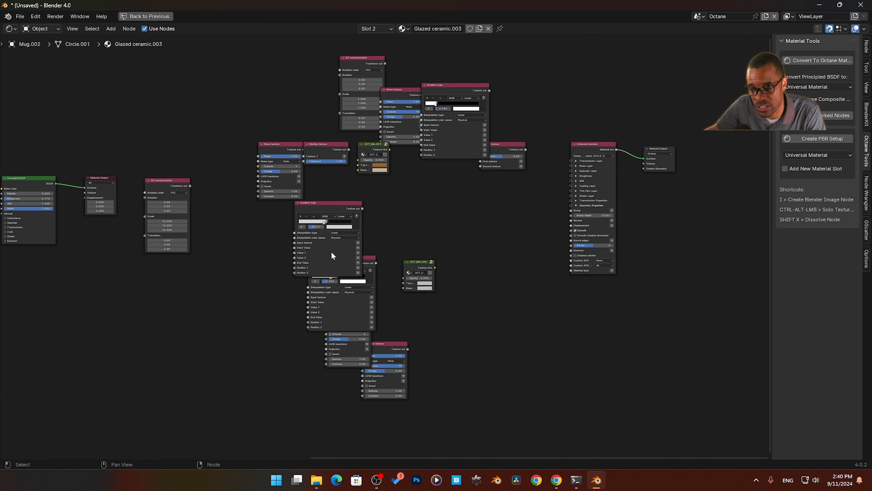
pyautogui.keyDown('ctrl'); pyautogui.hscroll(-10, 324, 254); pyautogui.keyUp('ctrl')
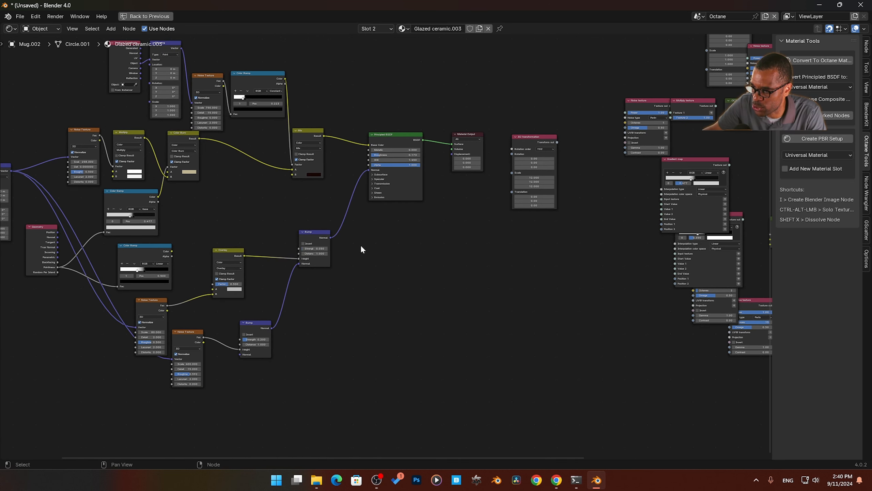
pyautogui.moveTo(533, 262); pyautogui.dragTo(463, 185, button='middle')
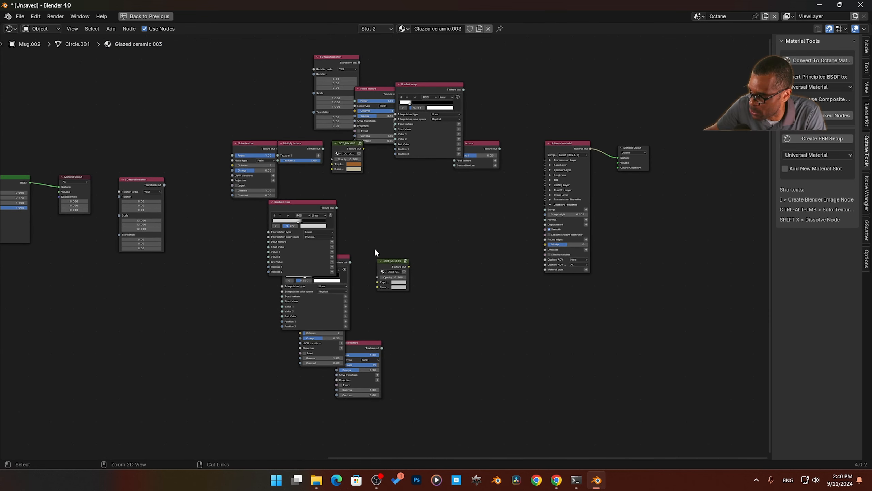
pyautogui.hotkey('ctrl', 'space')
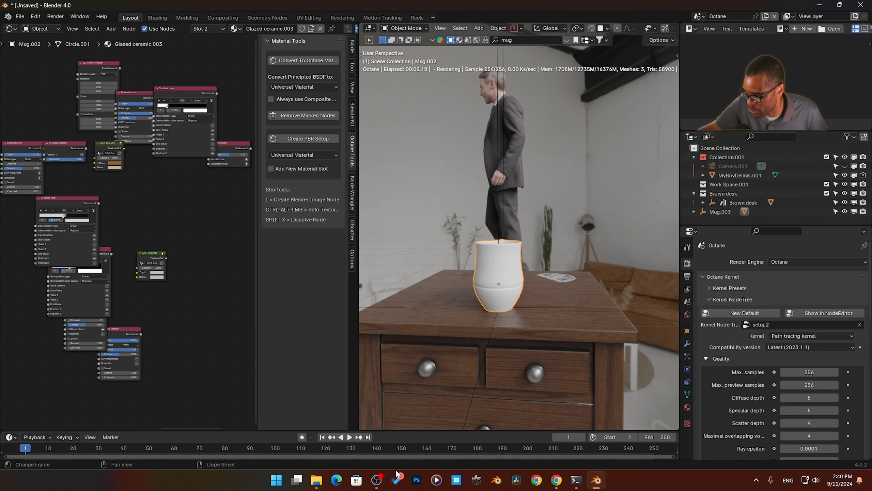
# Step: Switch to the Blender Octane 3D community in Chrome and view both pictures in the MDB Wood Boards Material post
pyautogui.moveTo(554, 481)
pyautogui.click(590, 446)
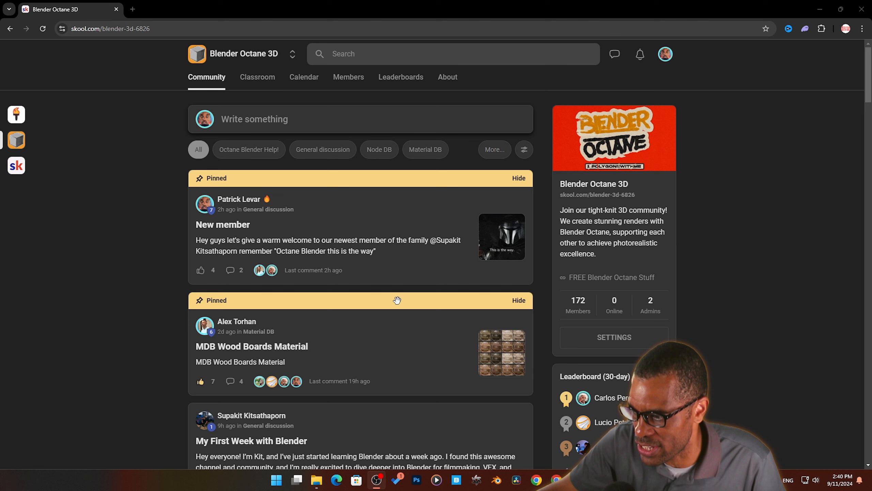
pyautogui.click(411, 334)
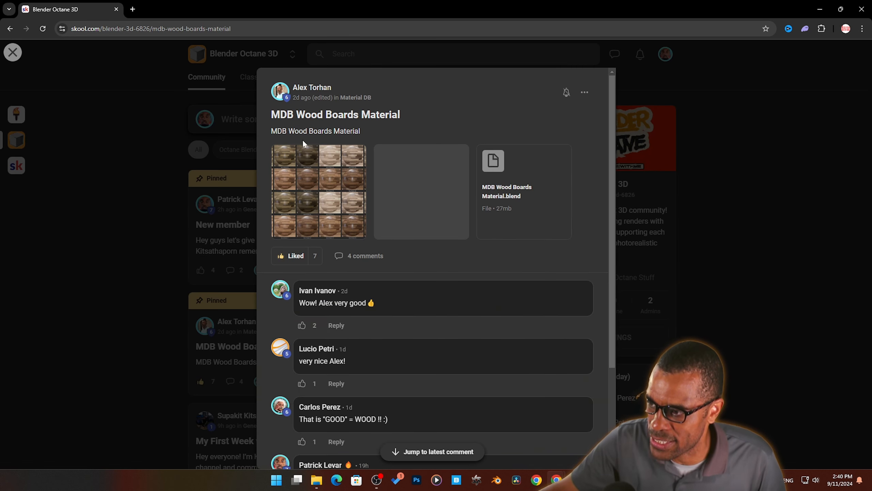
pyautogui.click(330, 200)
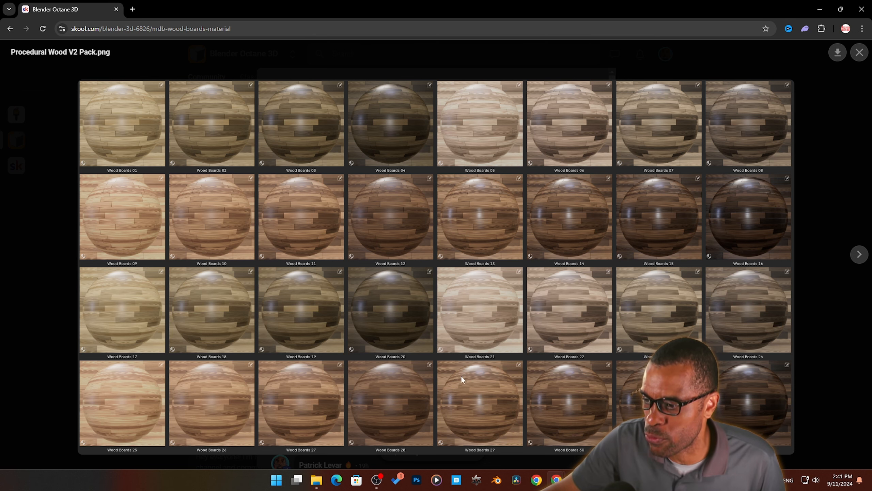
pyautogui.click(858, 254)
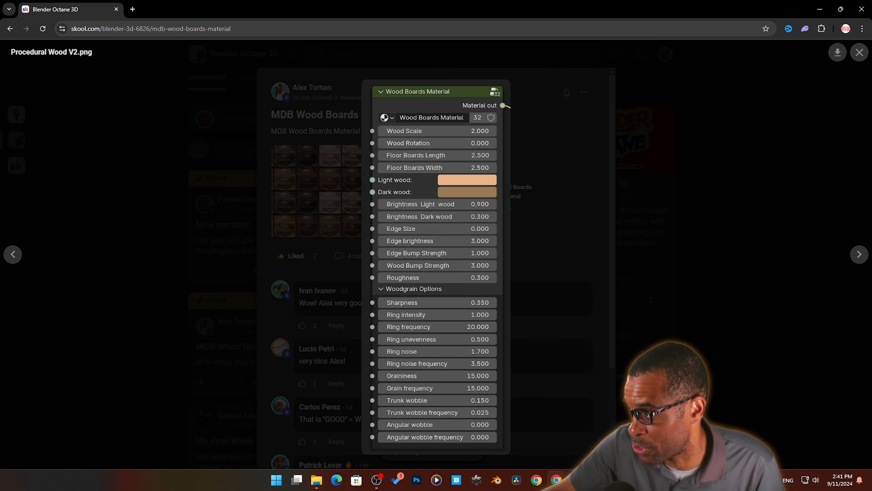
pyautogui.click(859, 52)
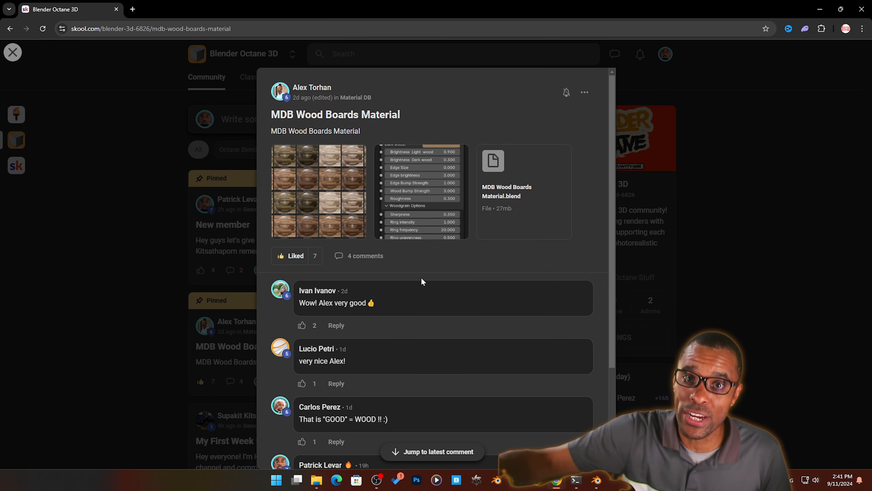